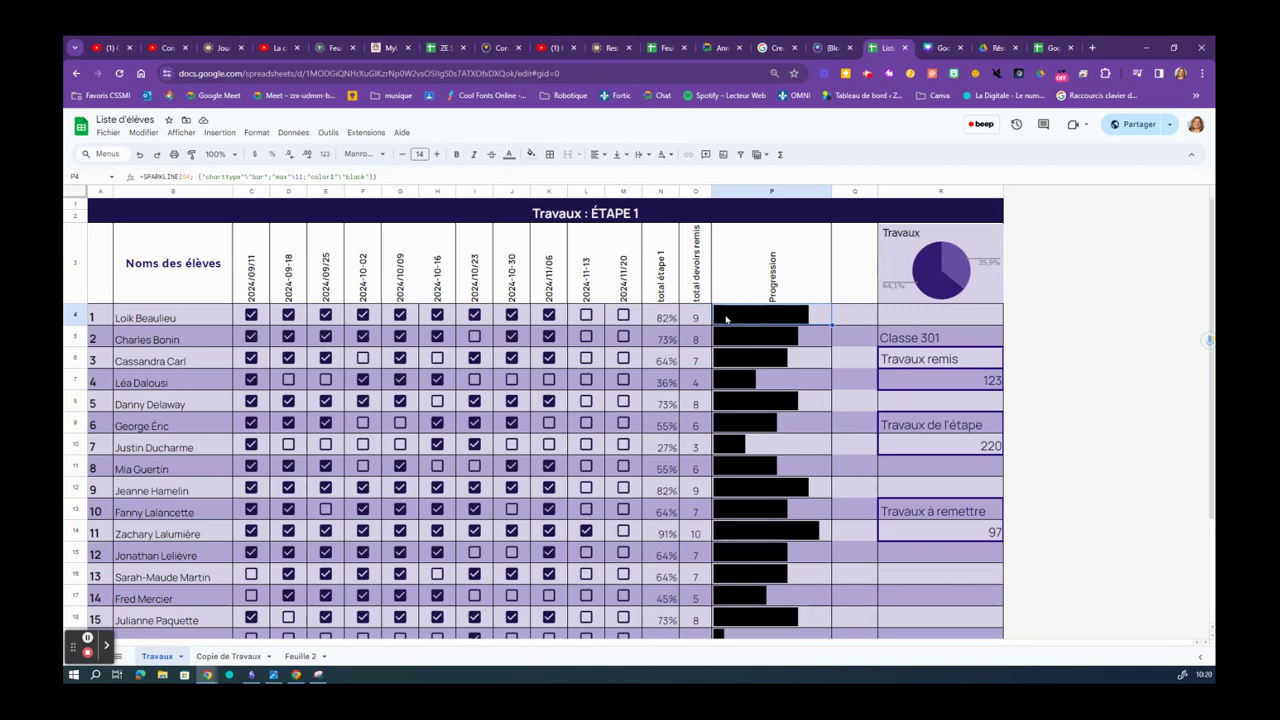
On the Copie de Travaux sheet, enter =SPARKLINE( in Progression cell P4.
left_click(221, 657)
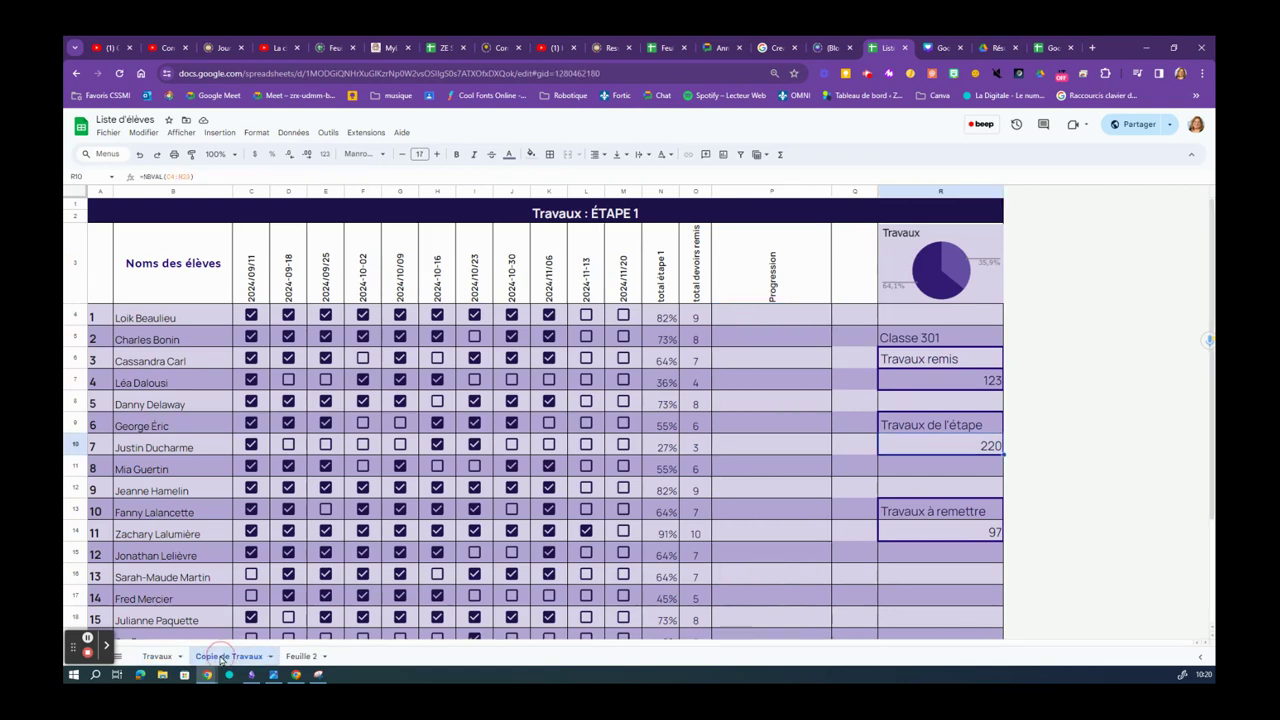
left_click(730, 318)
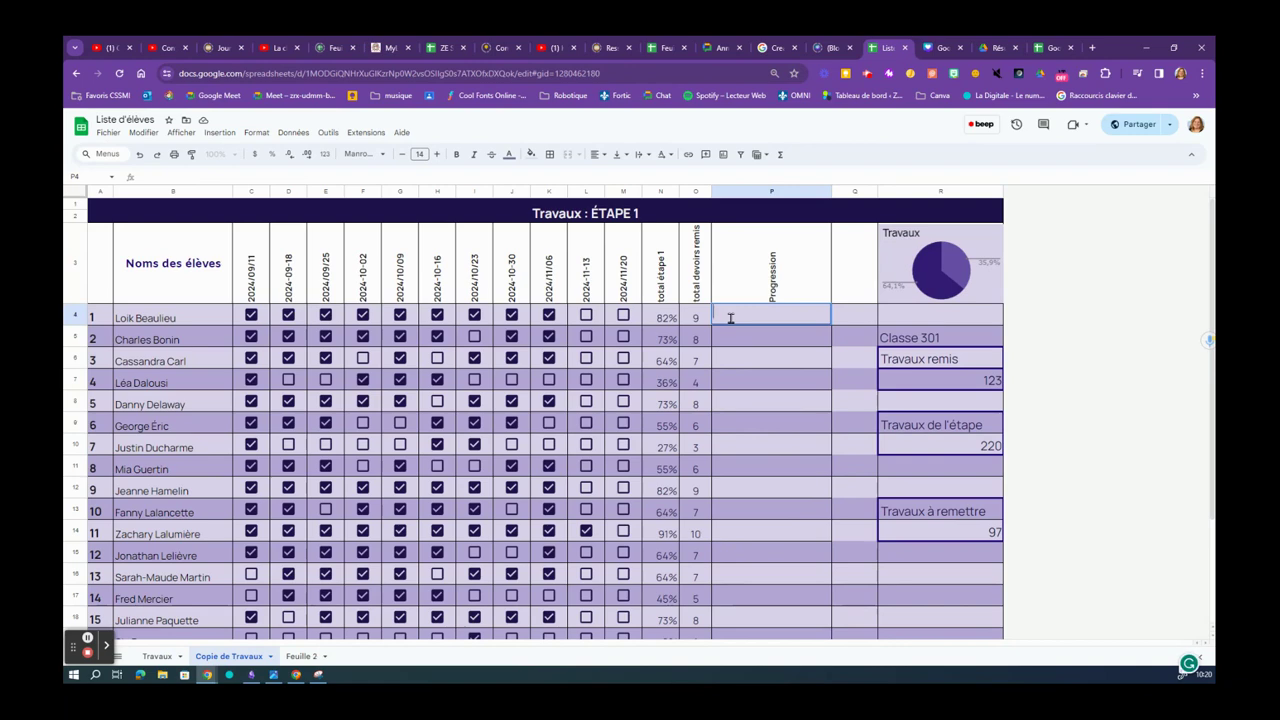
type("=spar")
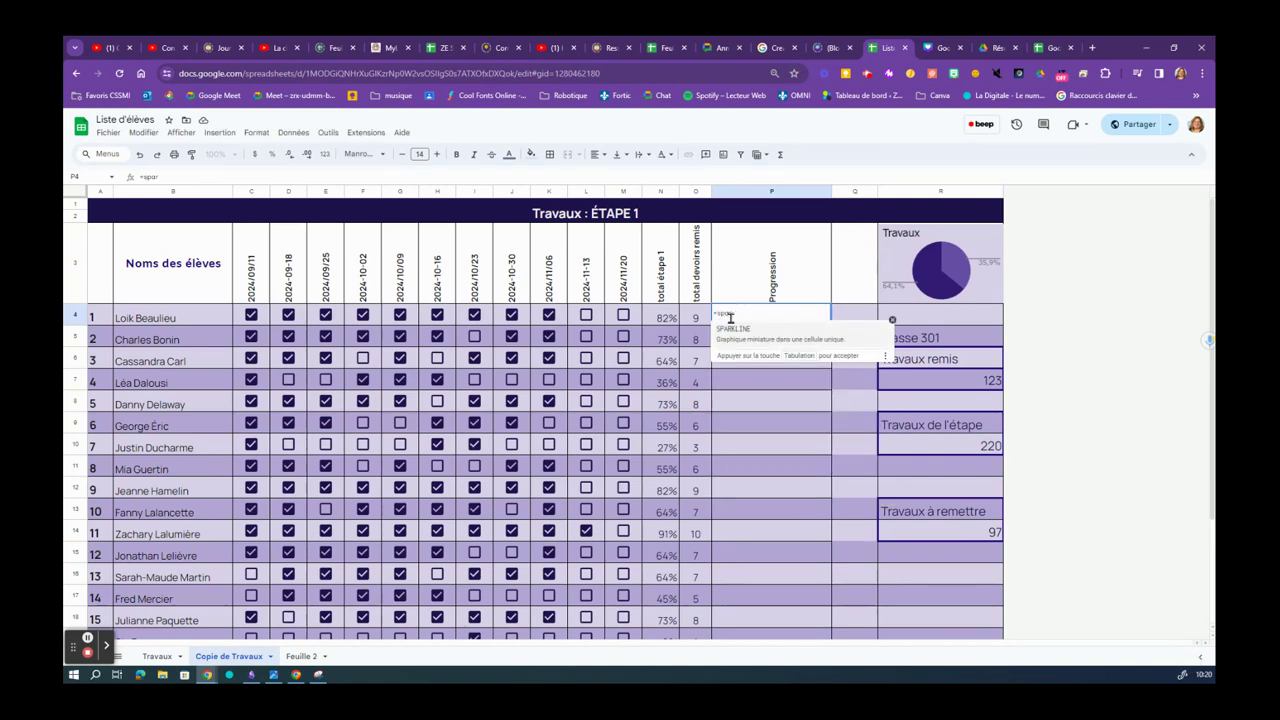
left_click(734, 334)
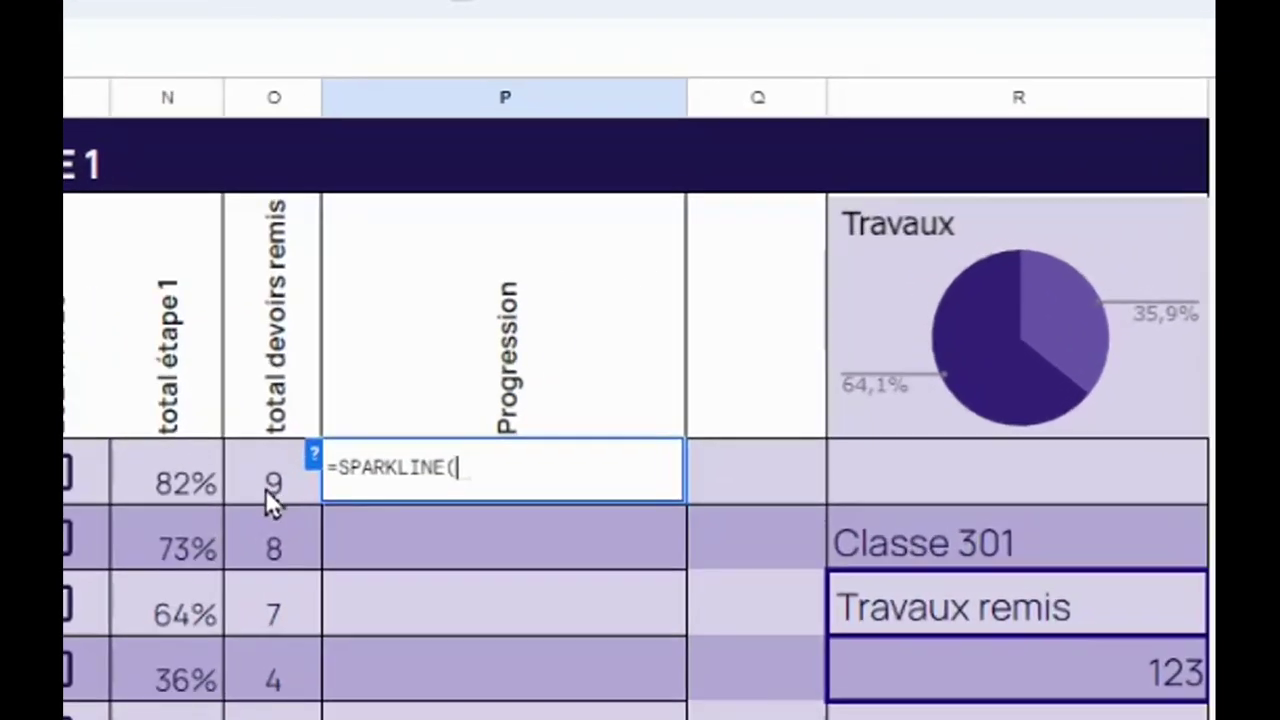
Use O4 as the sparkline data and begin the "charttype" "bar" option in the formula.
left_click(694, 321)
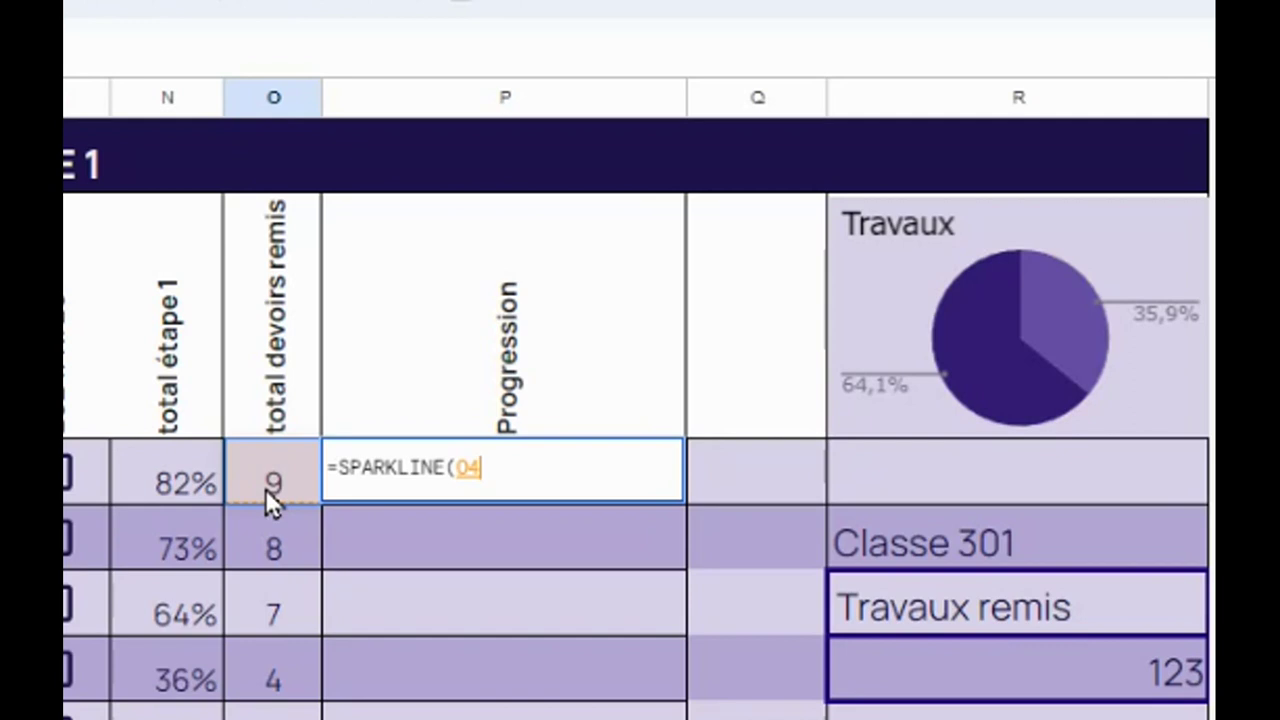
type(";")
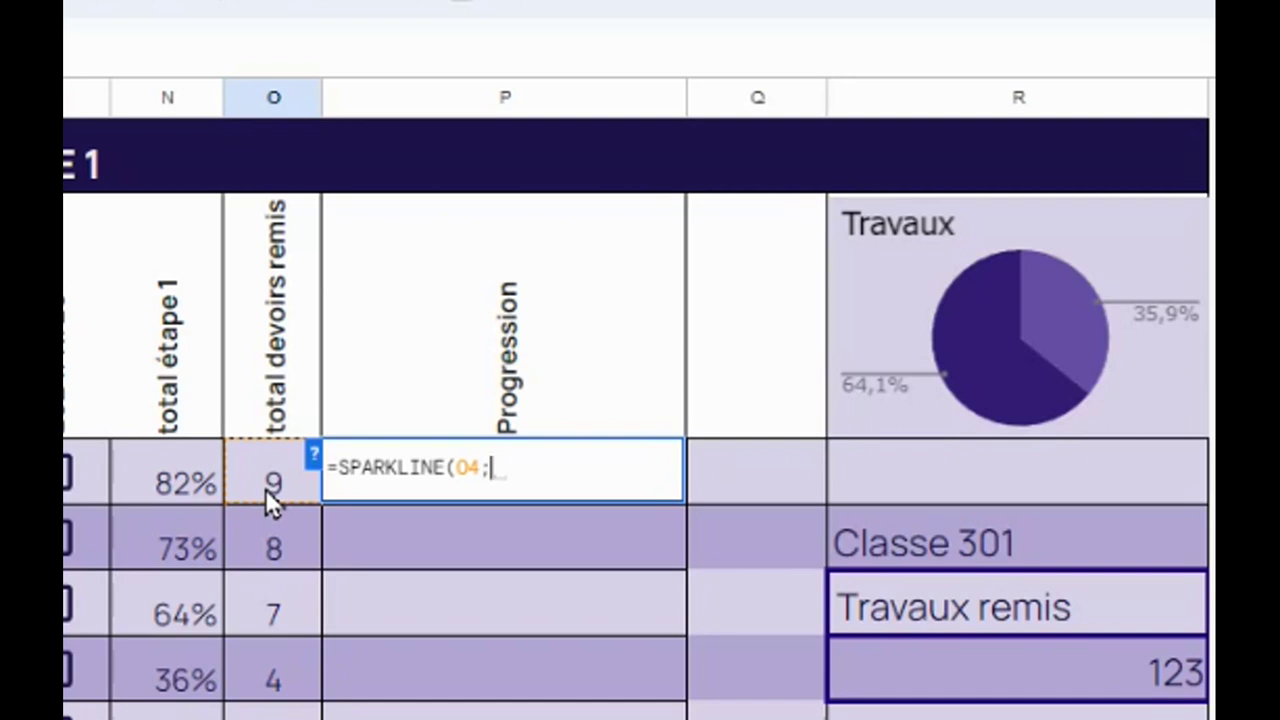
type("{")
type("\"cha")
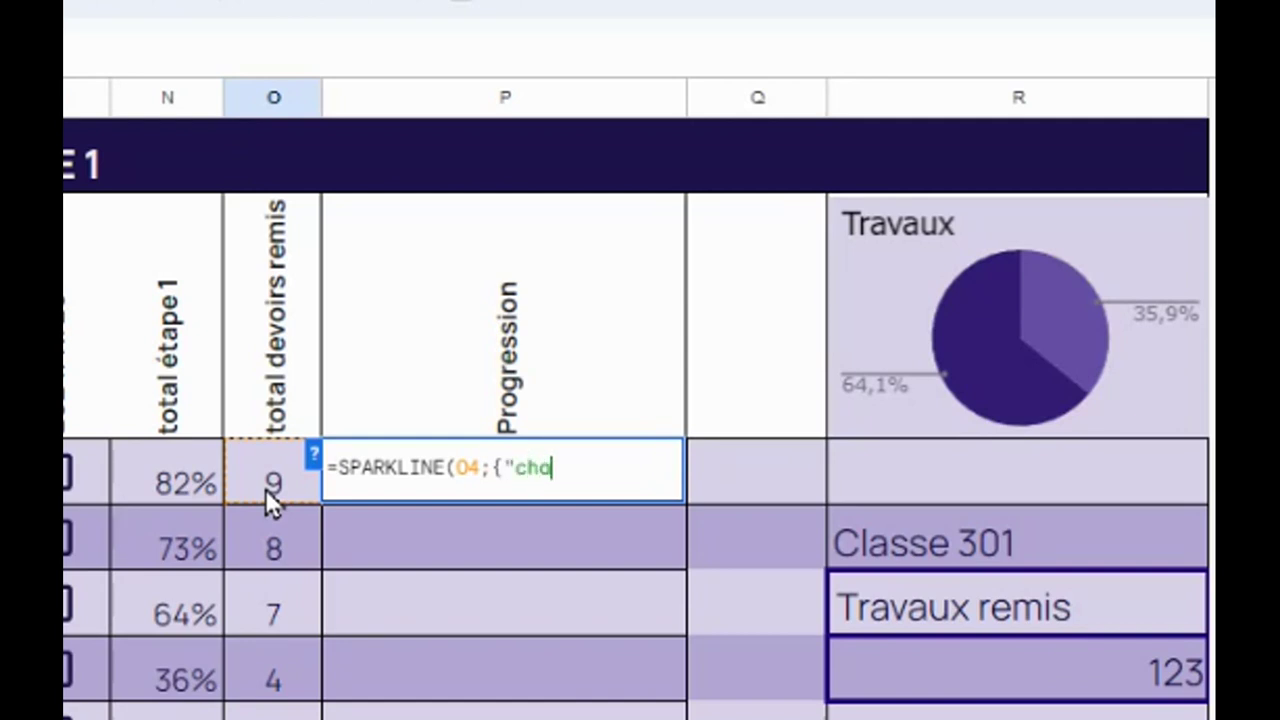
type("rttype")
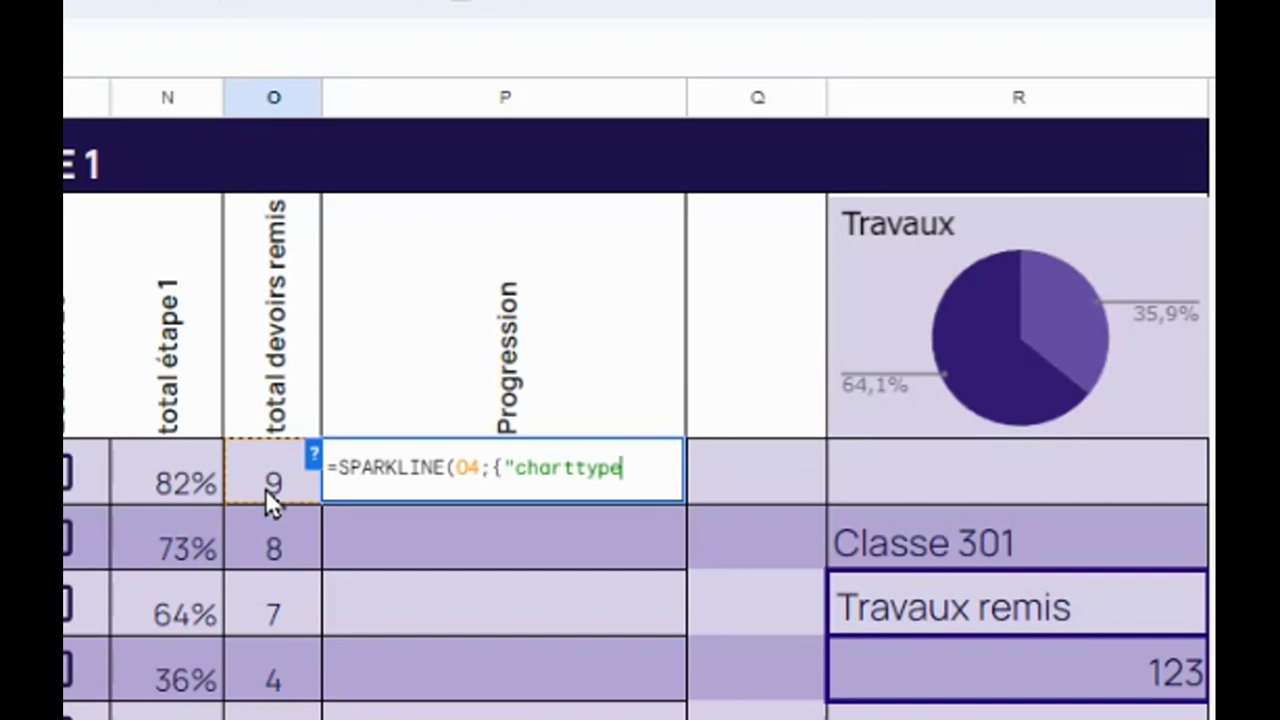
type("\"")
type("\\")
type("\"bdr")
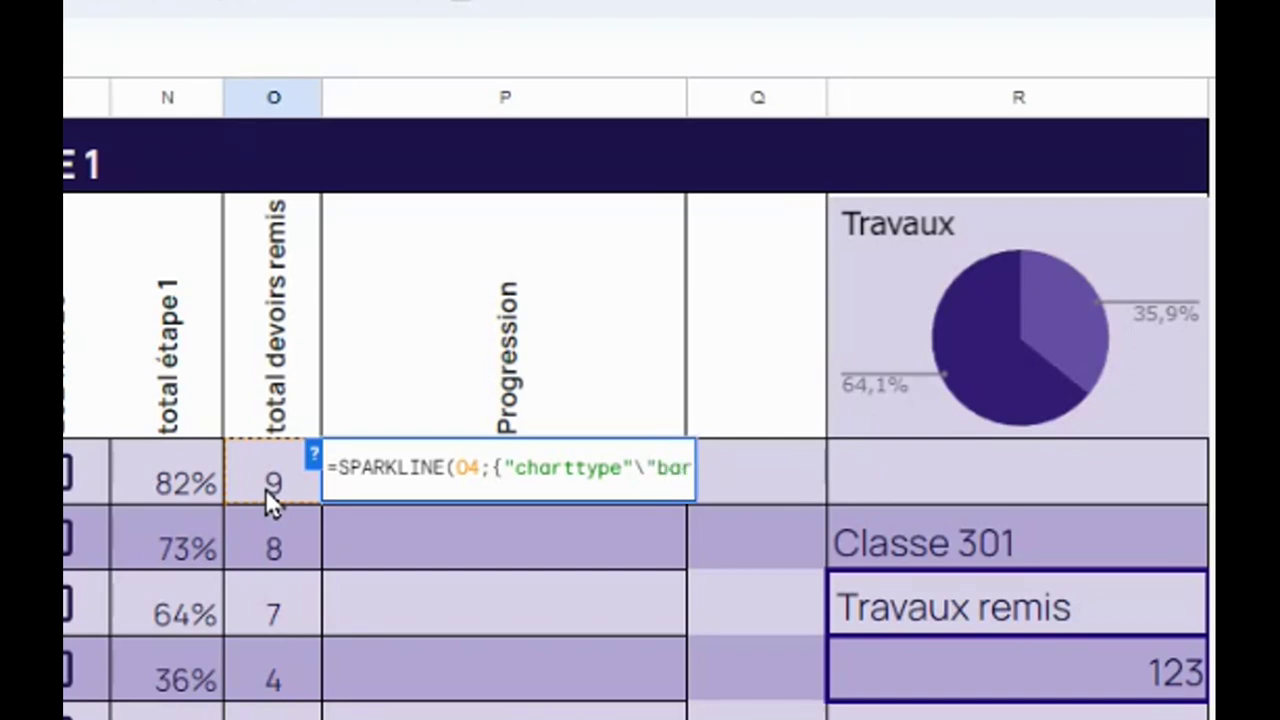
type("\"")
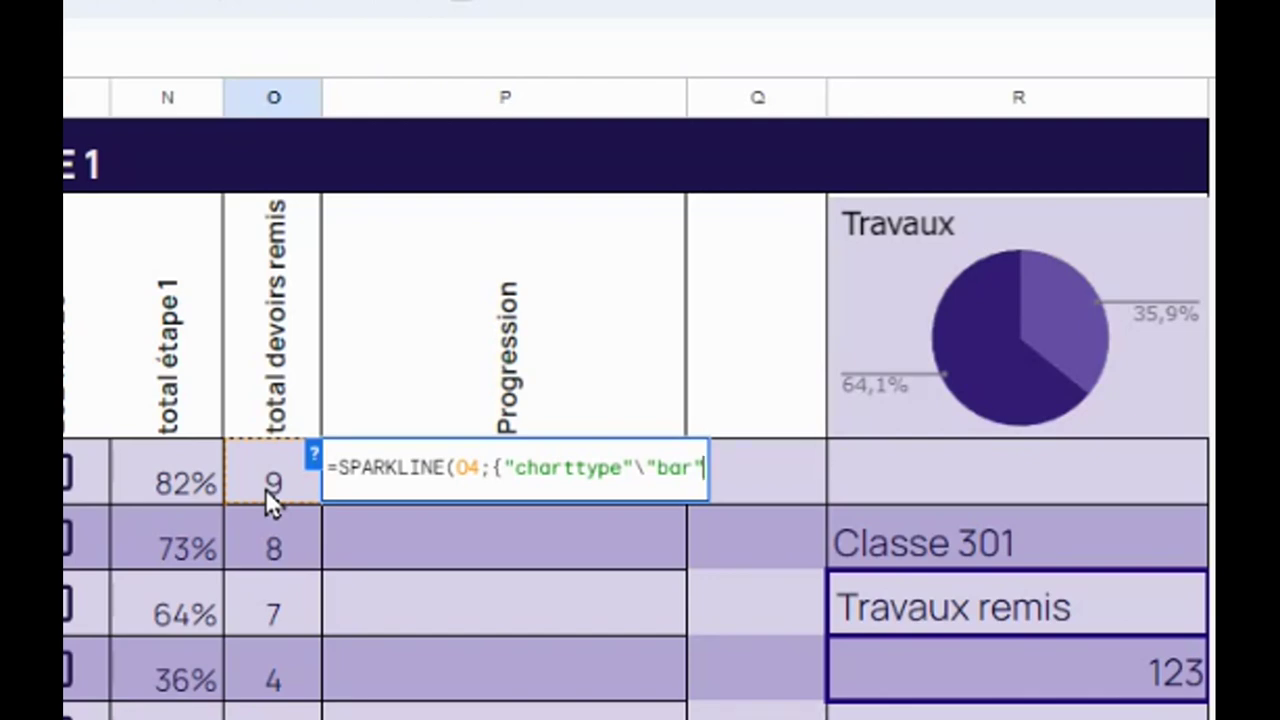
type(";")
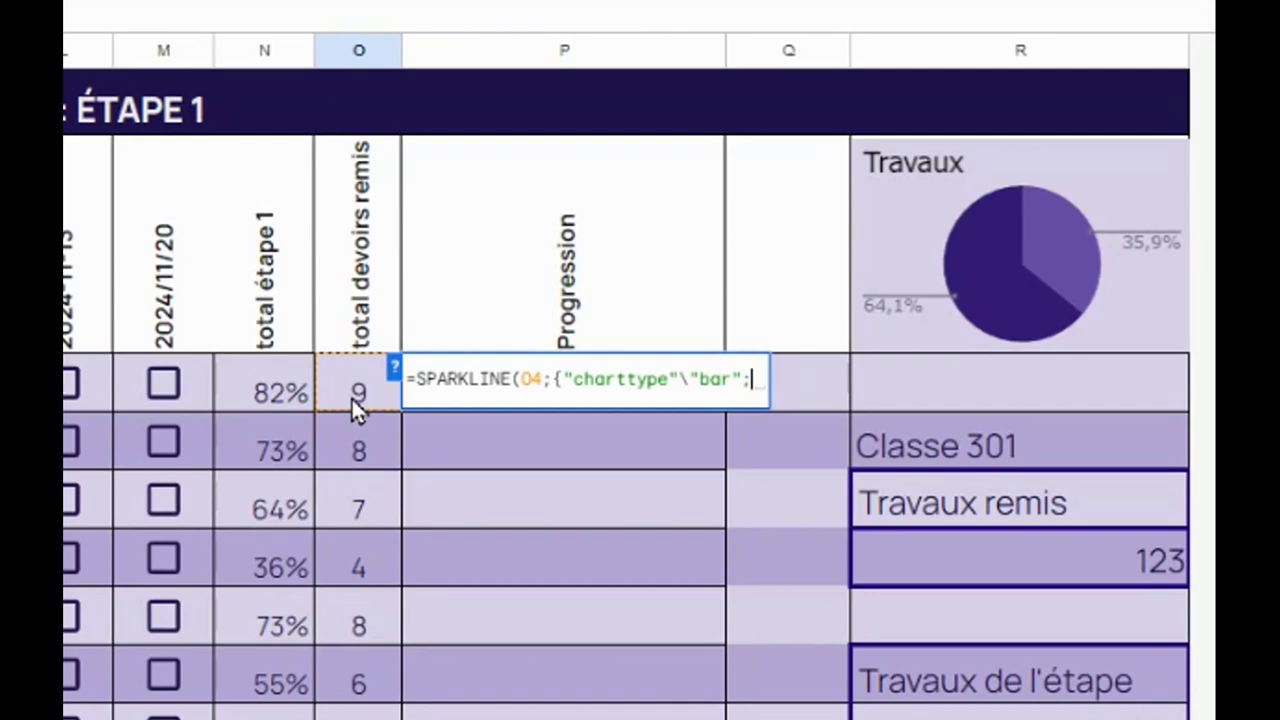
Finish the P4 formula with "max" 11 and "color1" "purple" to draw a purple bar sparkline.
type("\"ma")
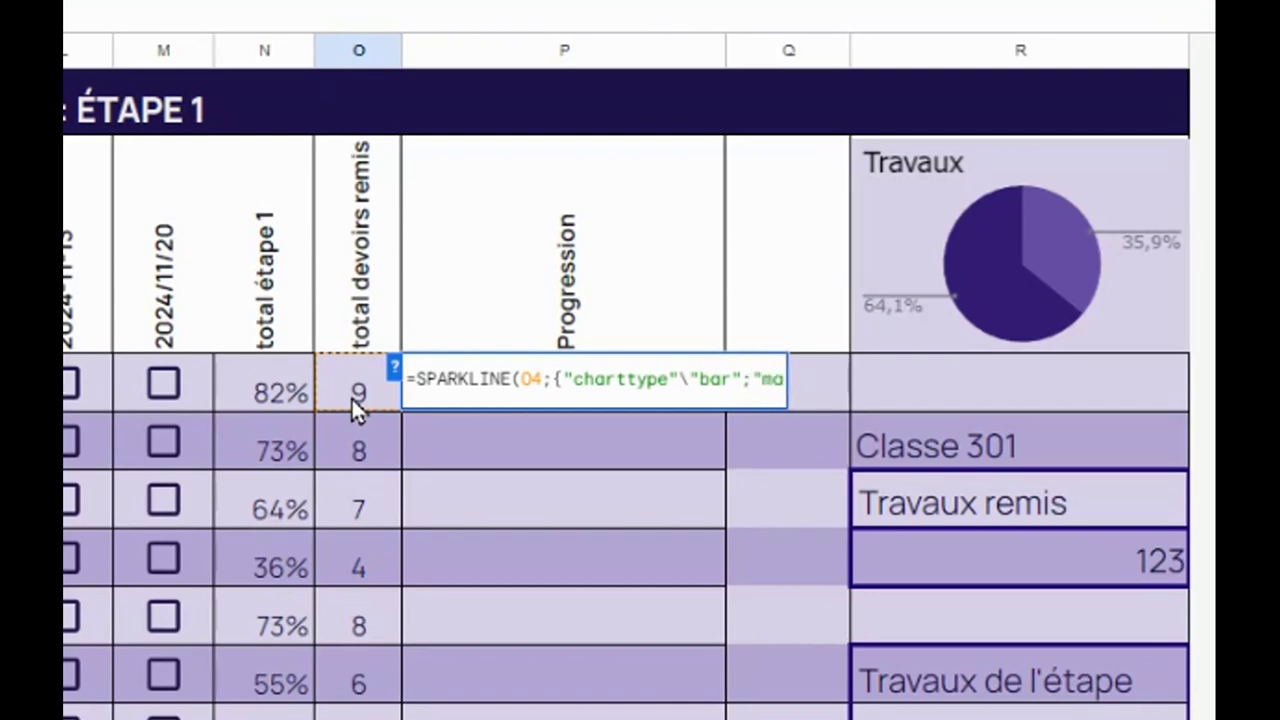
type("x\"")
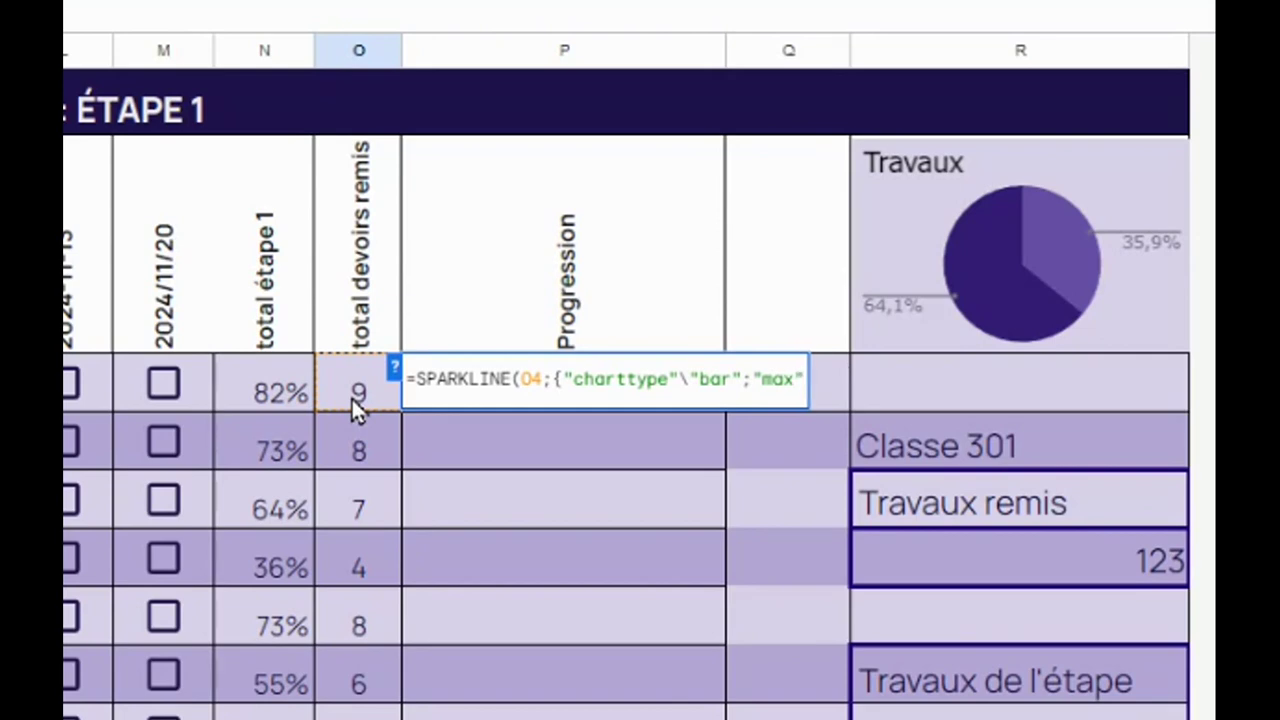
type("\\")
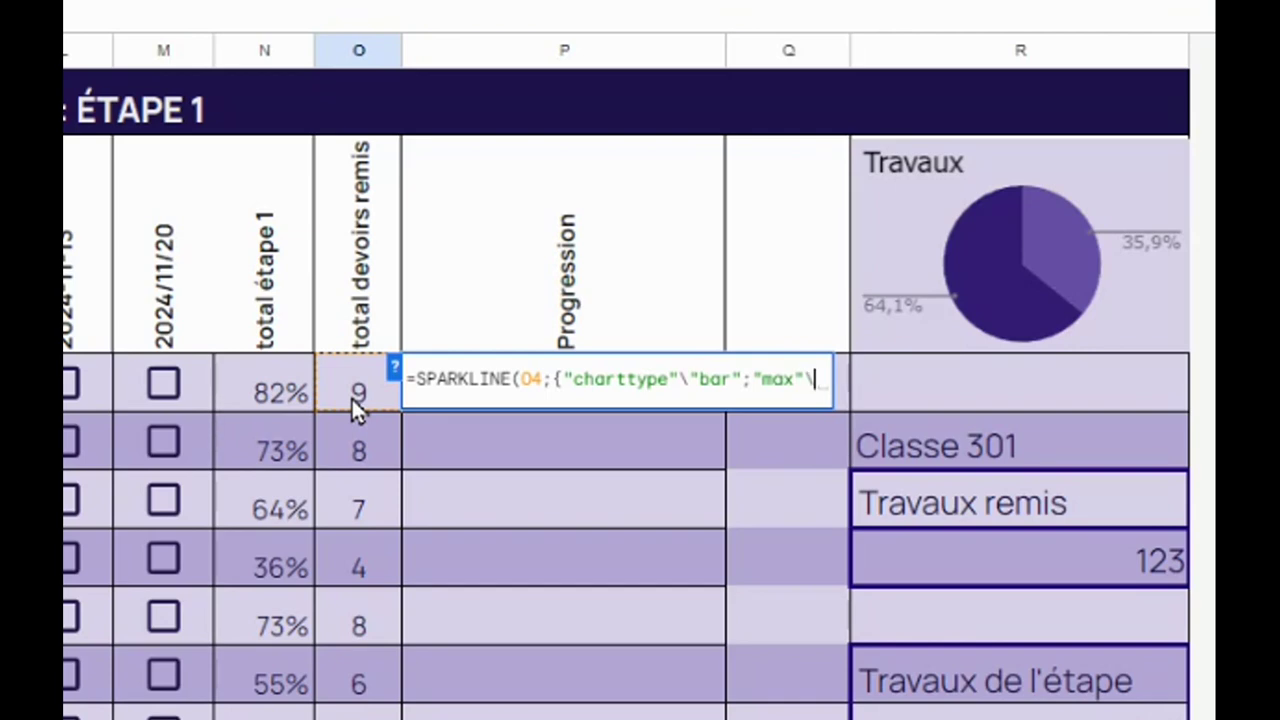
type("11")
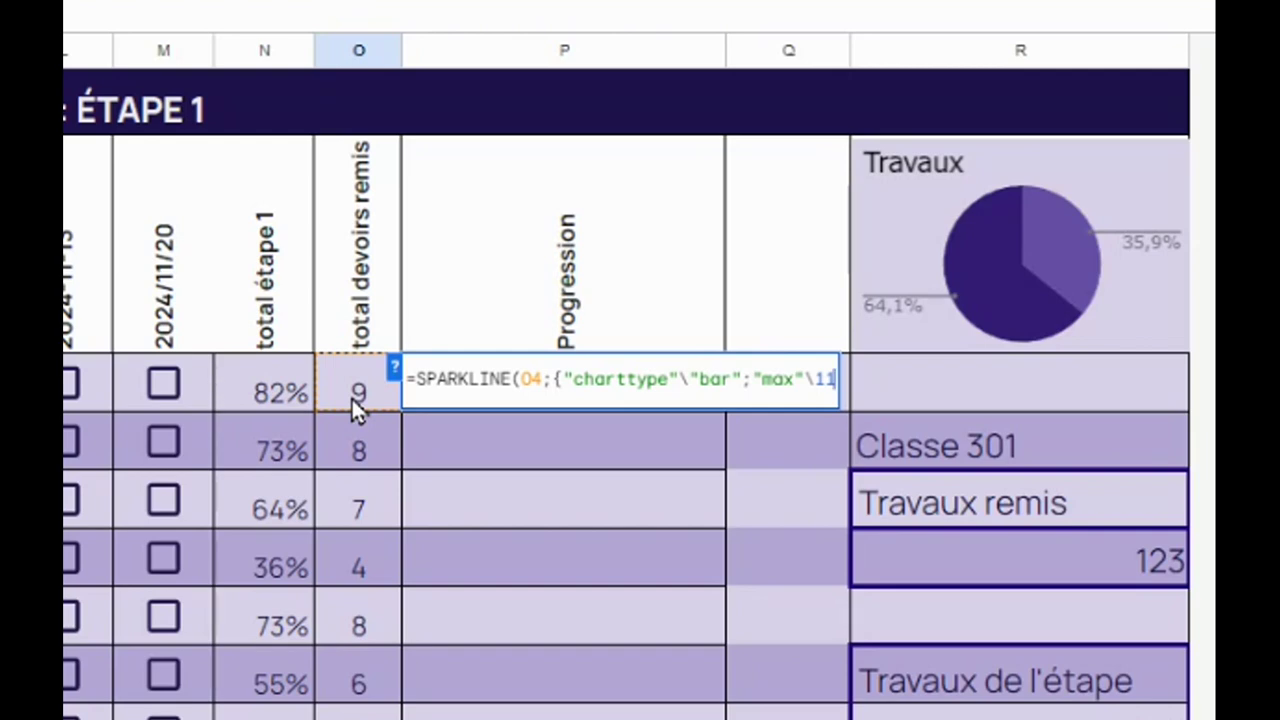
type(";")
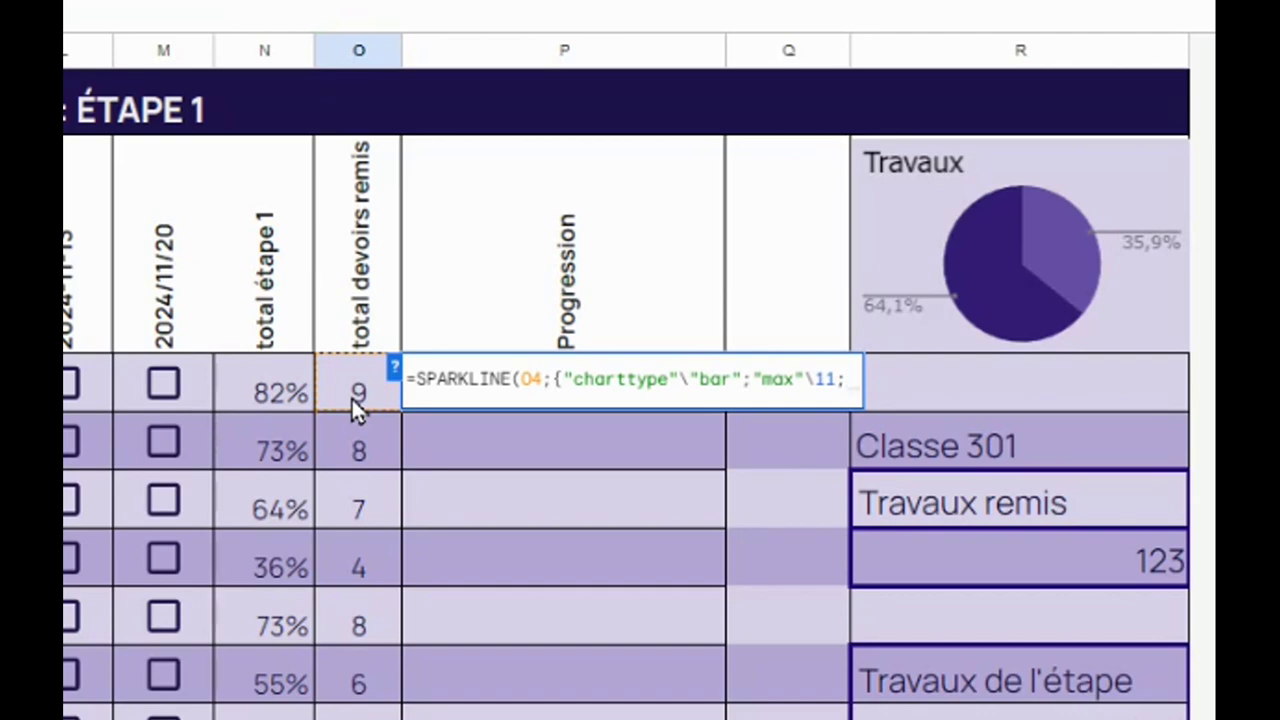
type("\"colo")
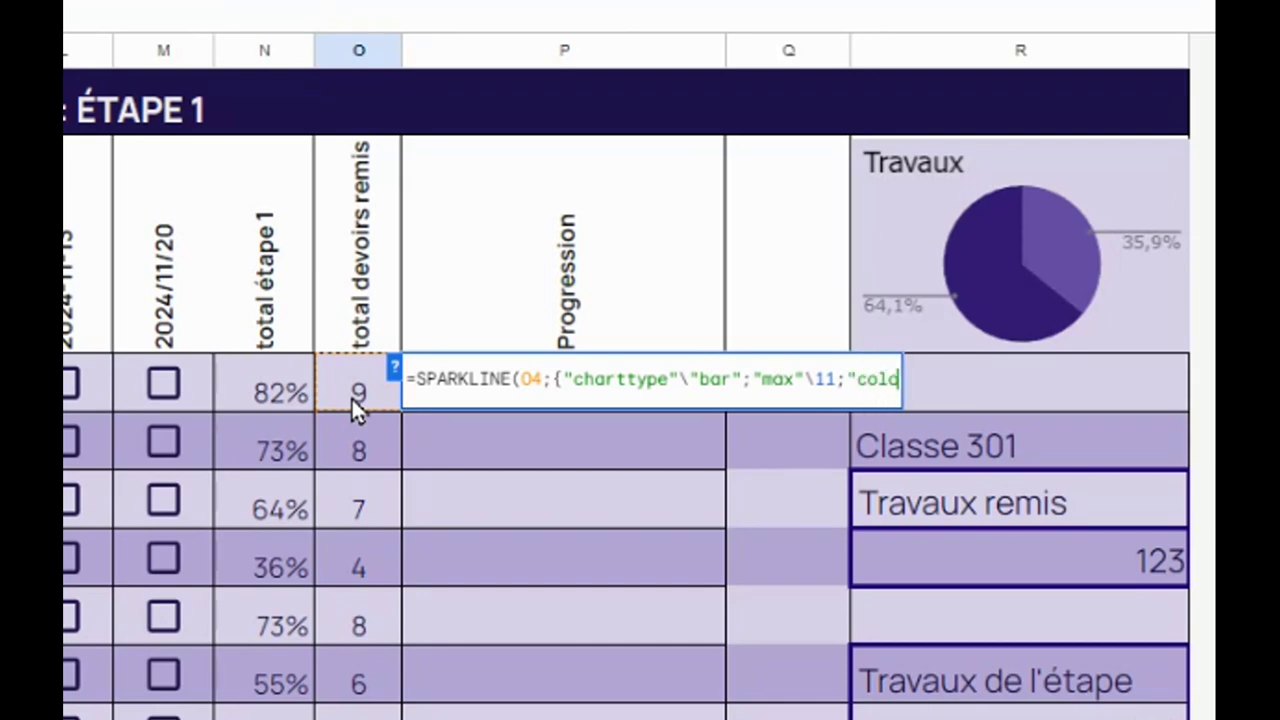
type("r")
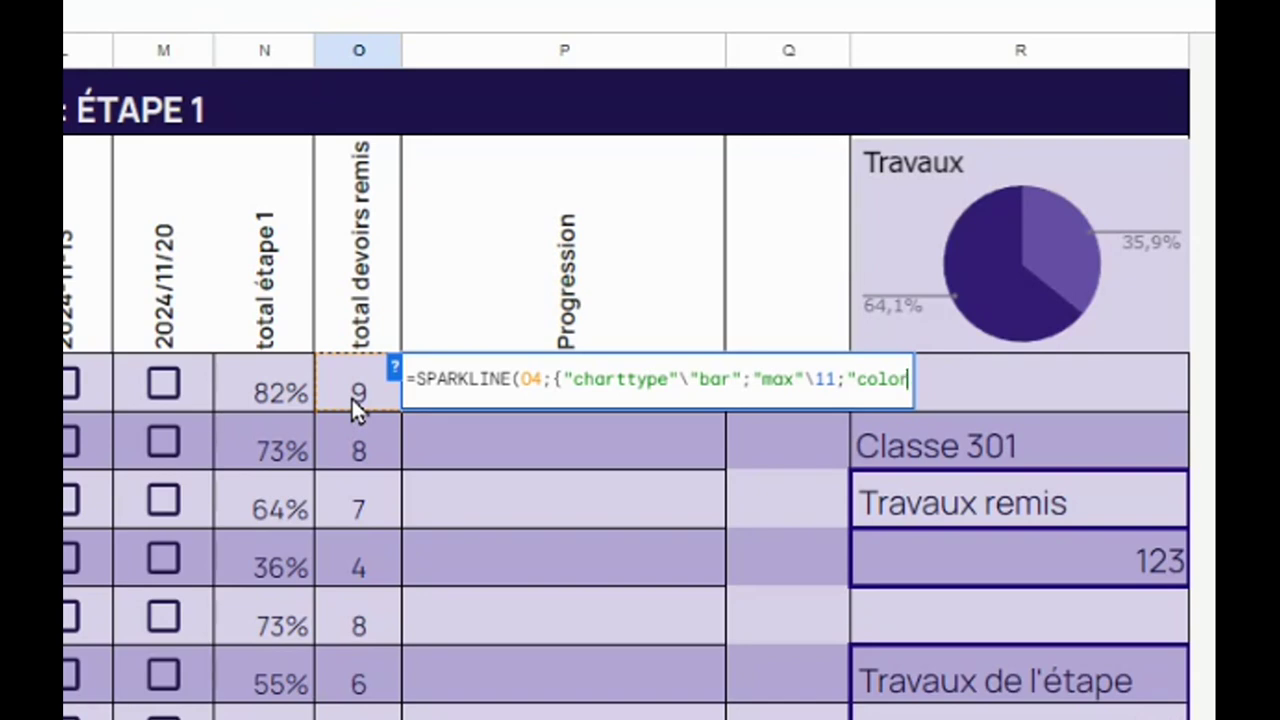
type("1")
type("\"")
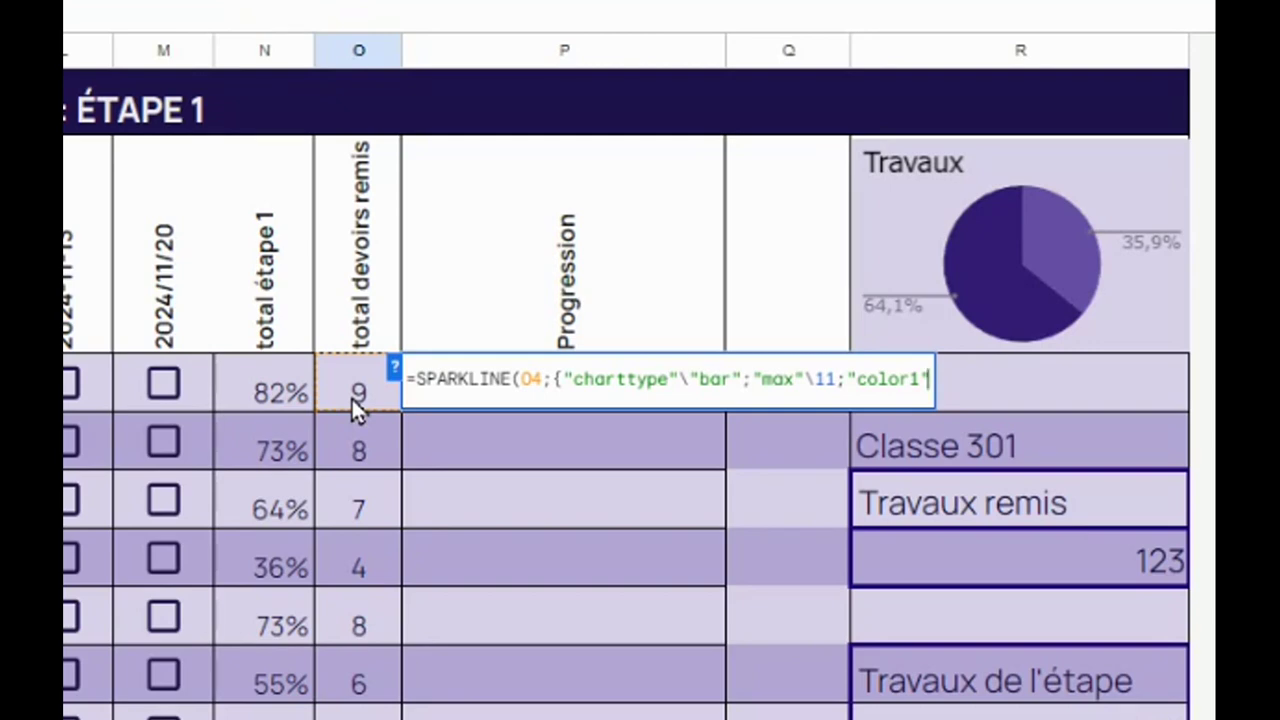
type("\\")
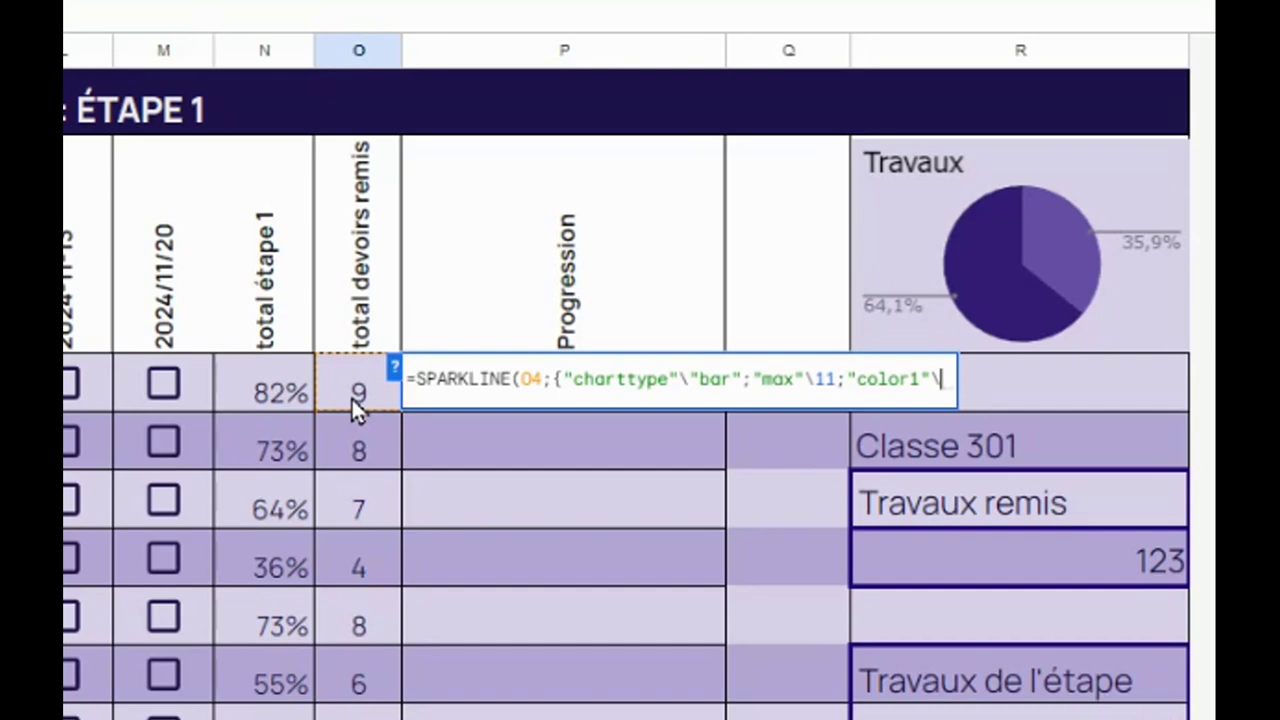
type("\"")
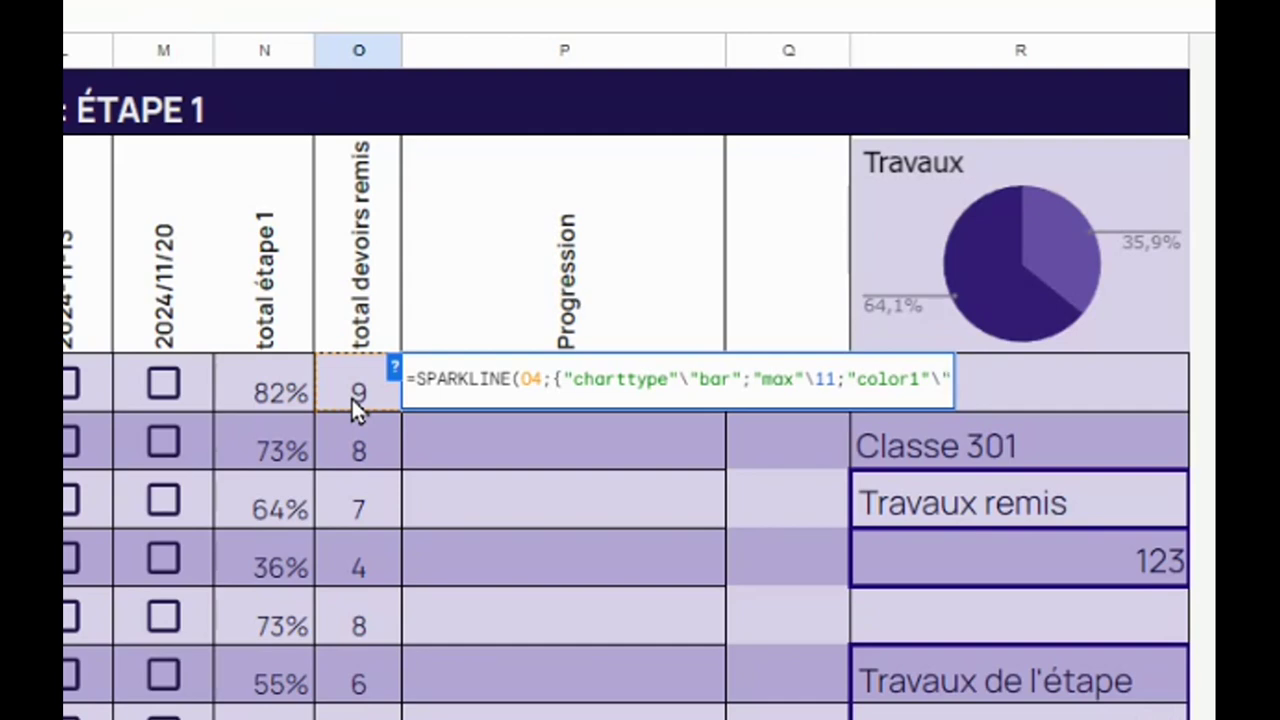
type("purple")
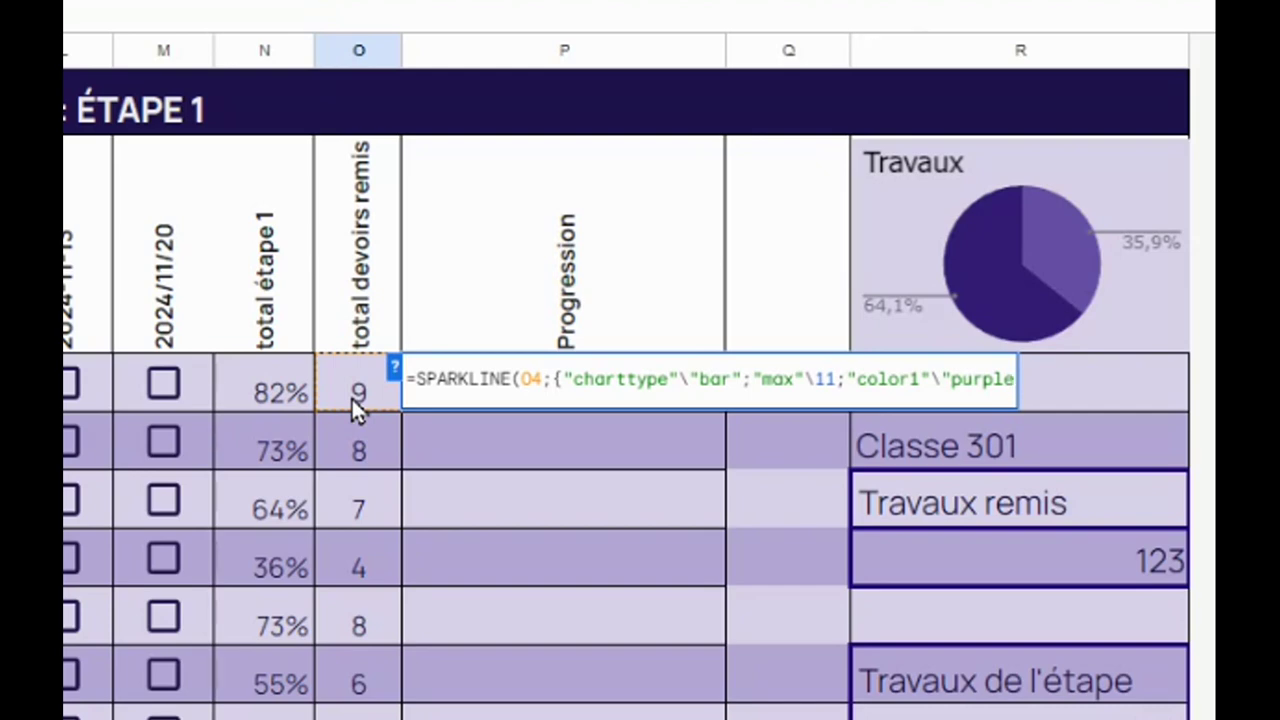
type("\"")
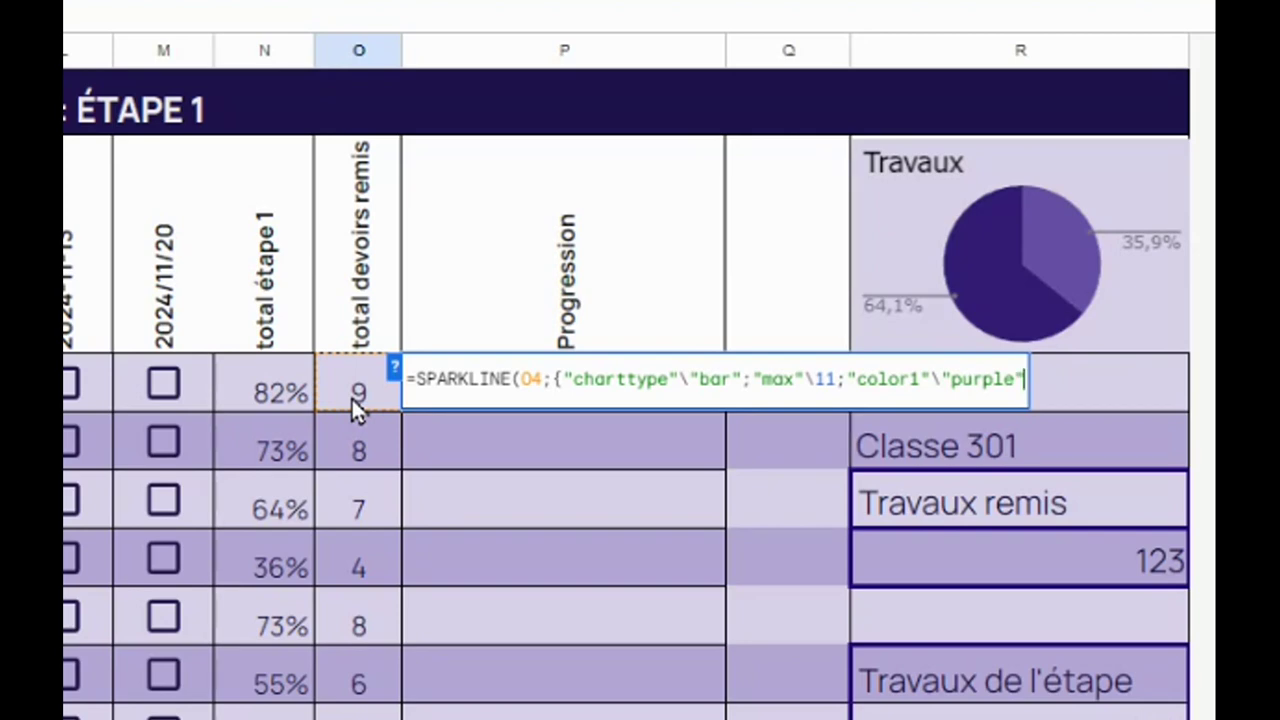
type("}")
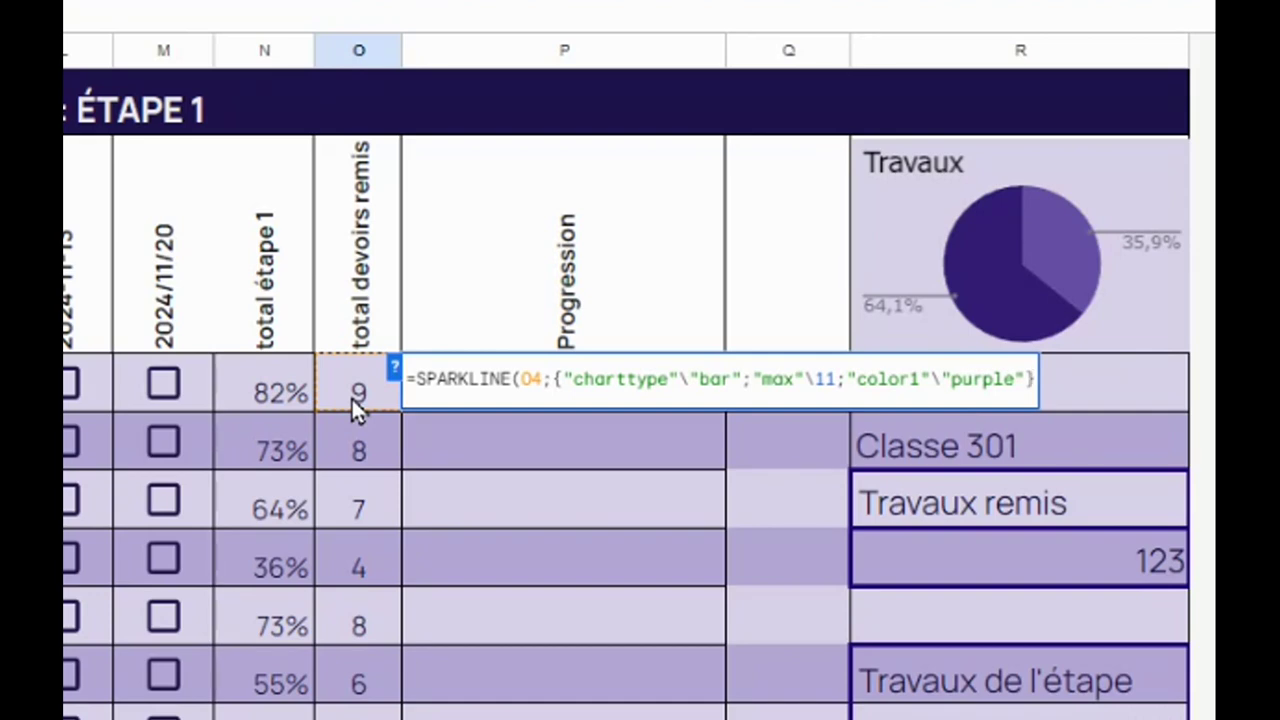
type(")")
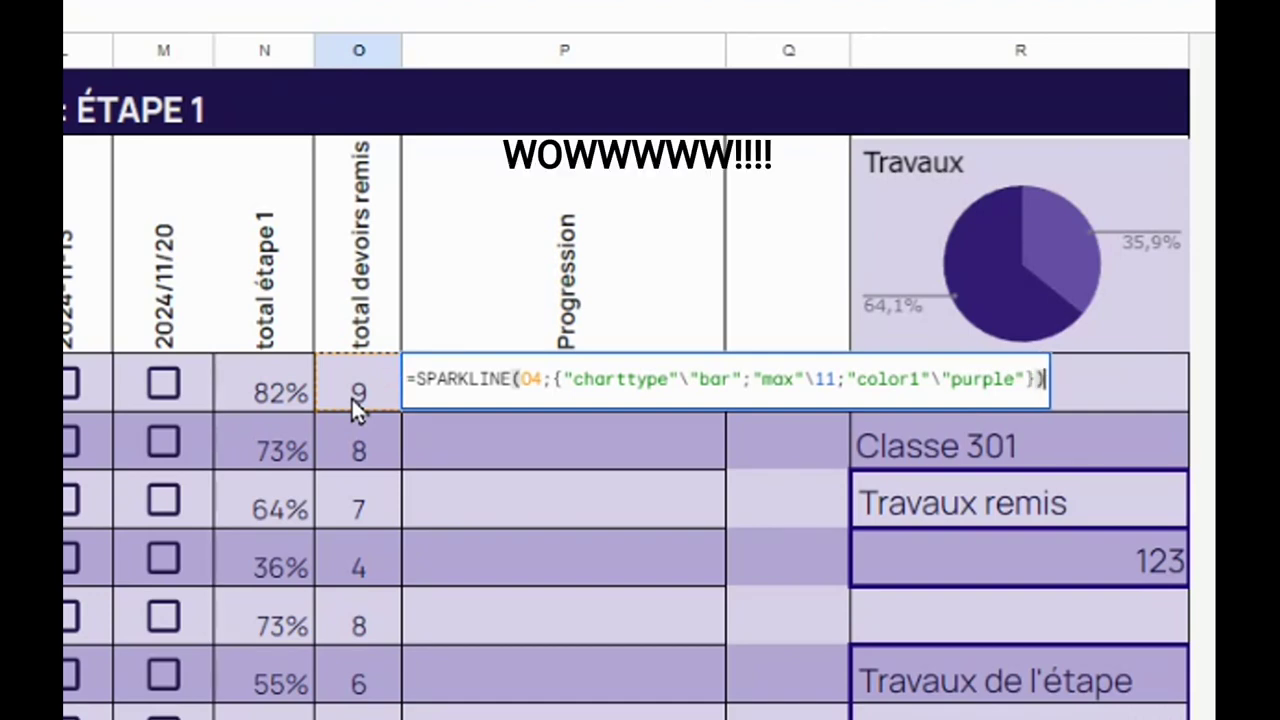
key("Return")
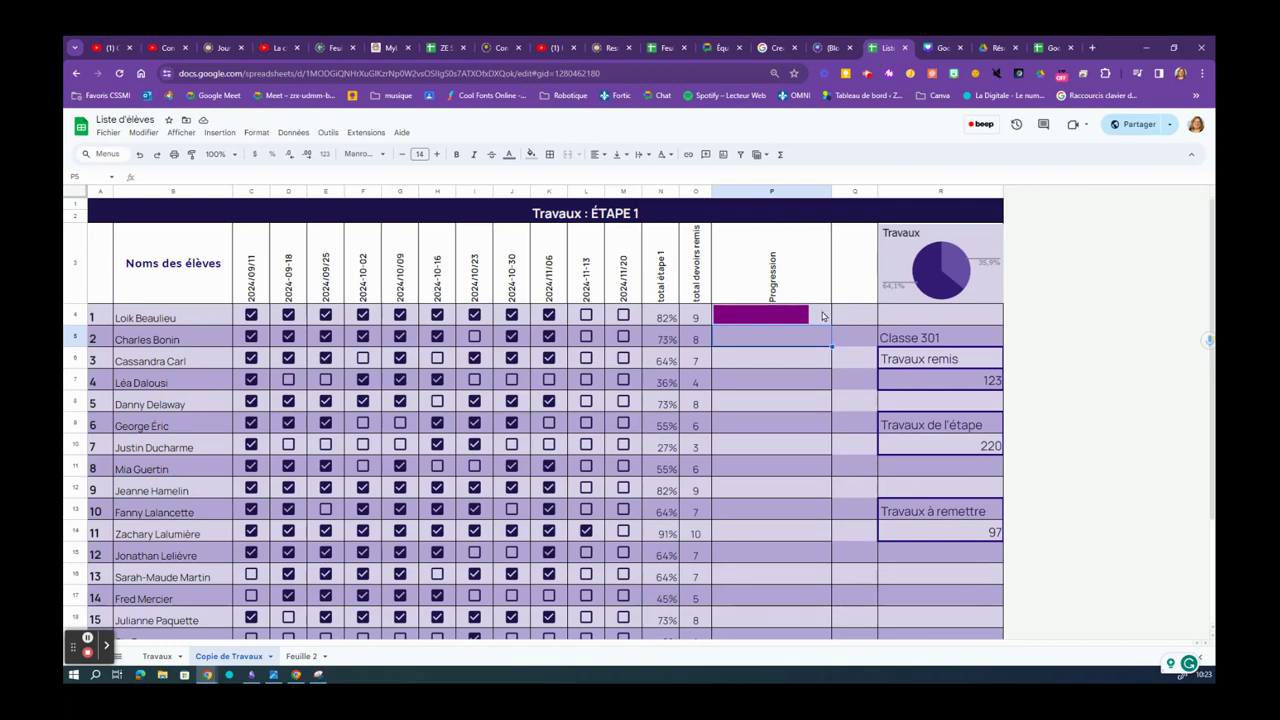
Mark the first student's 2024-11-13 and 2024/11/20 works submitted and check the total and sparkline.
left_click(586, 315)
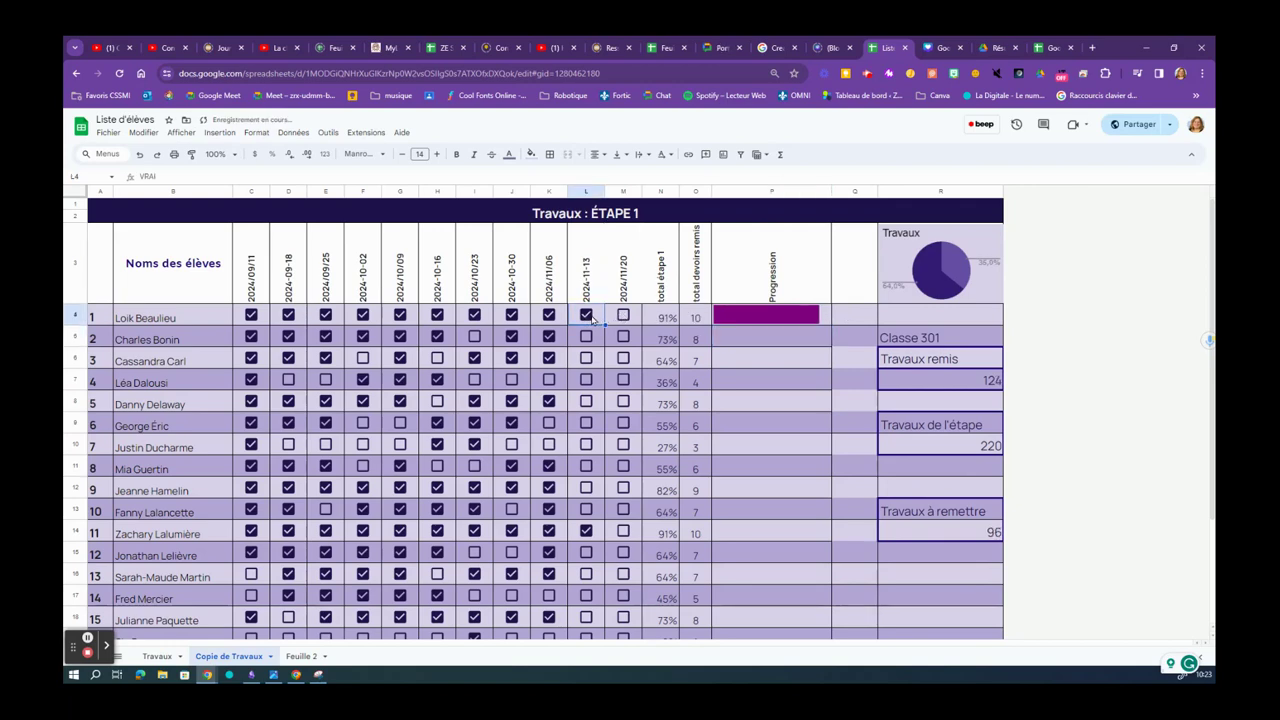
left_click(623, 315)
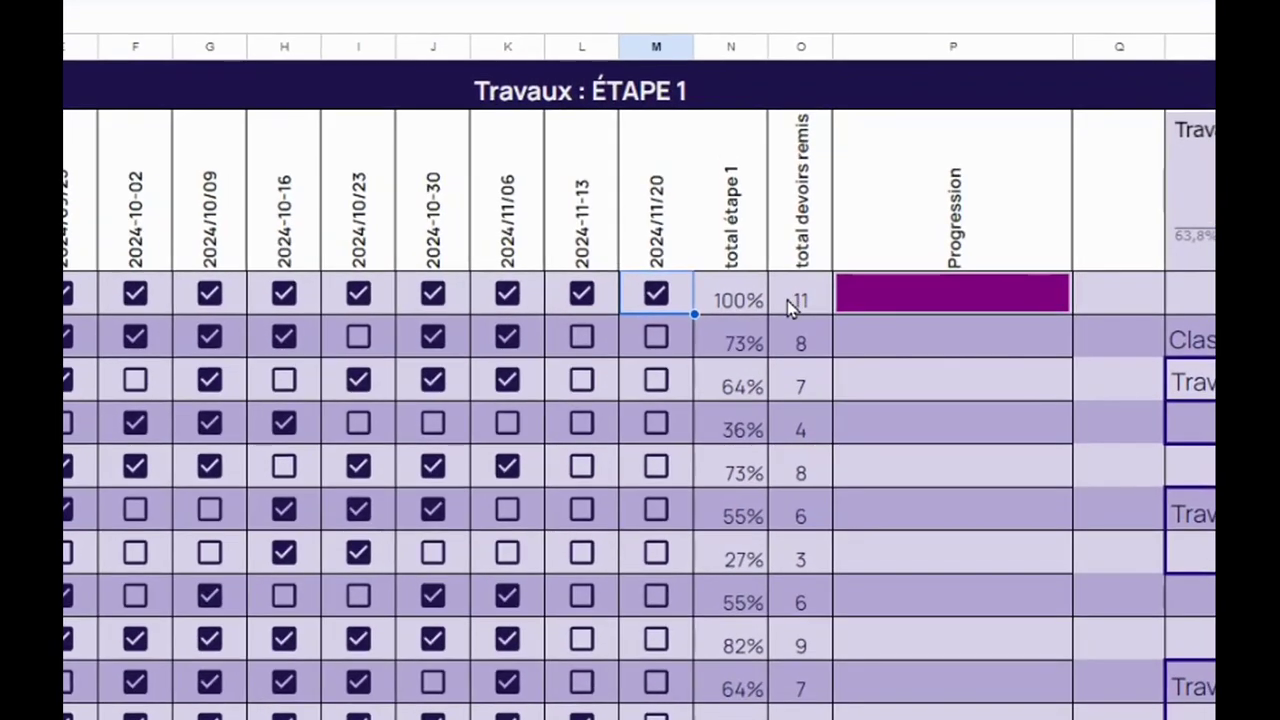
left_click(799, 305)
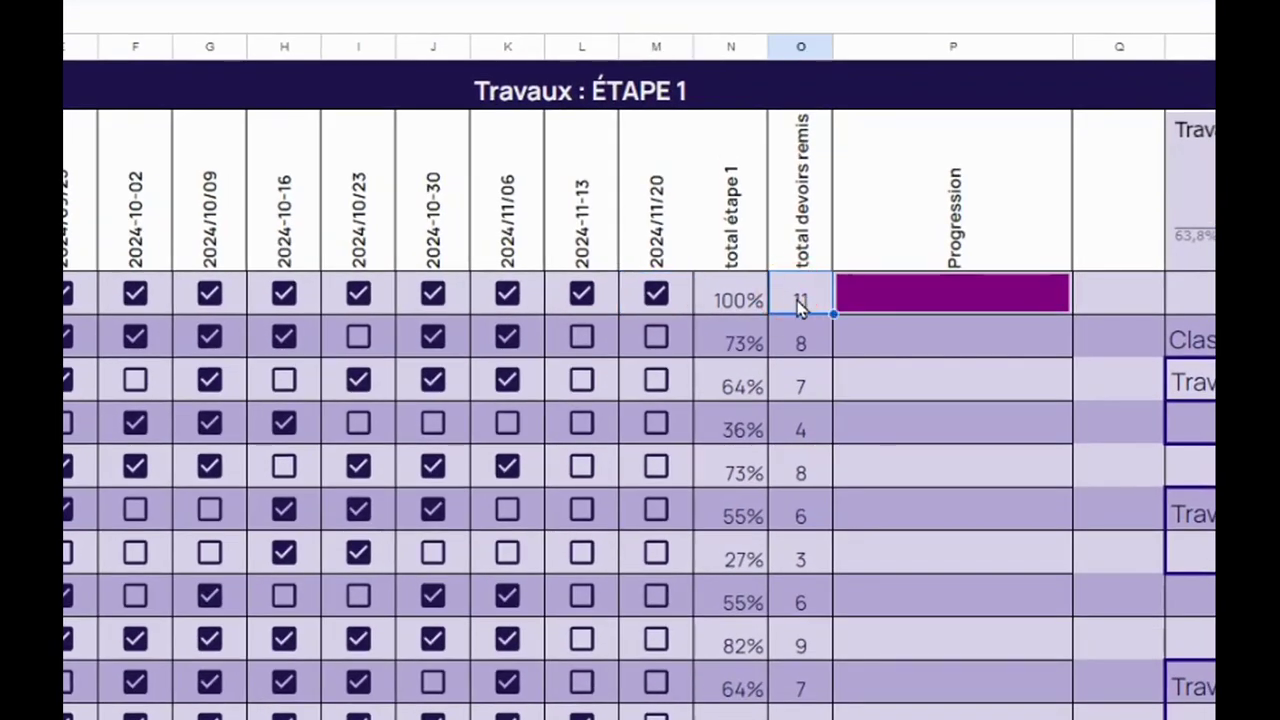
left_click(921, 295)
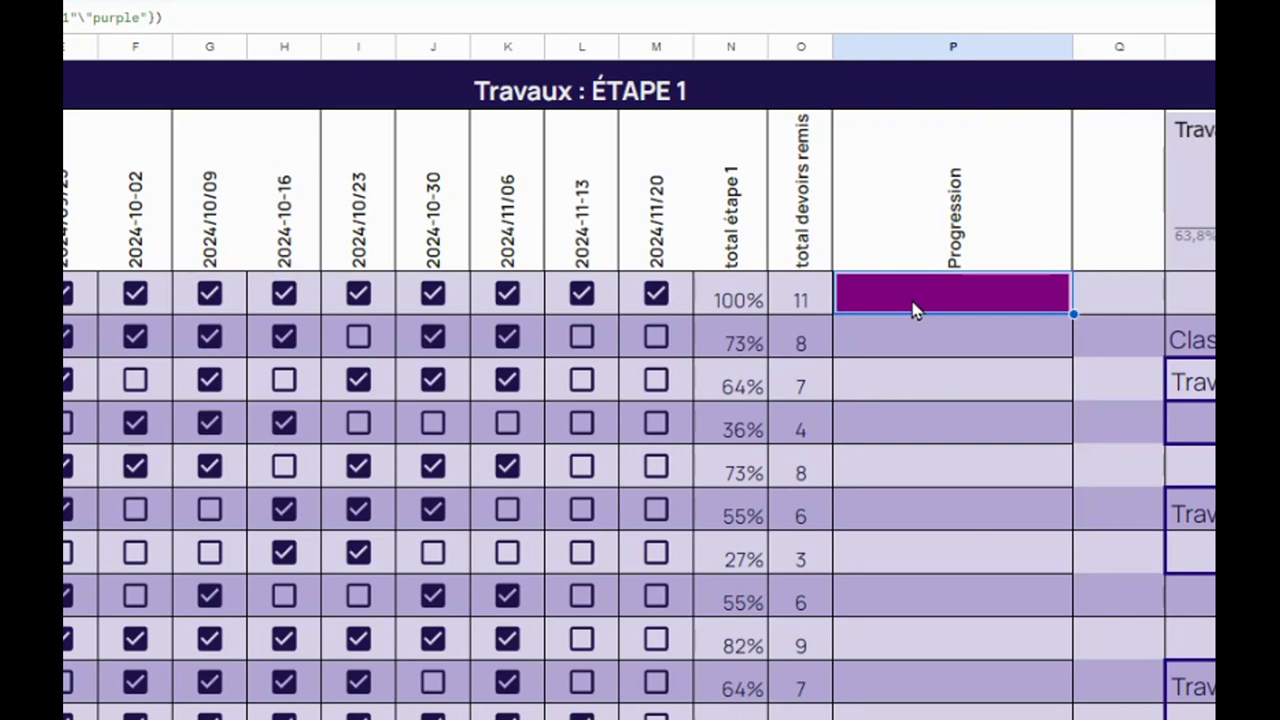
Untick the first student's six submissions from 2024-10-16 to 2024/11/20, leaving 5 of 11.
left_click(656, 293)
left_click(584, 295)
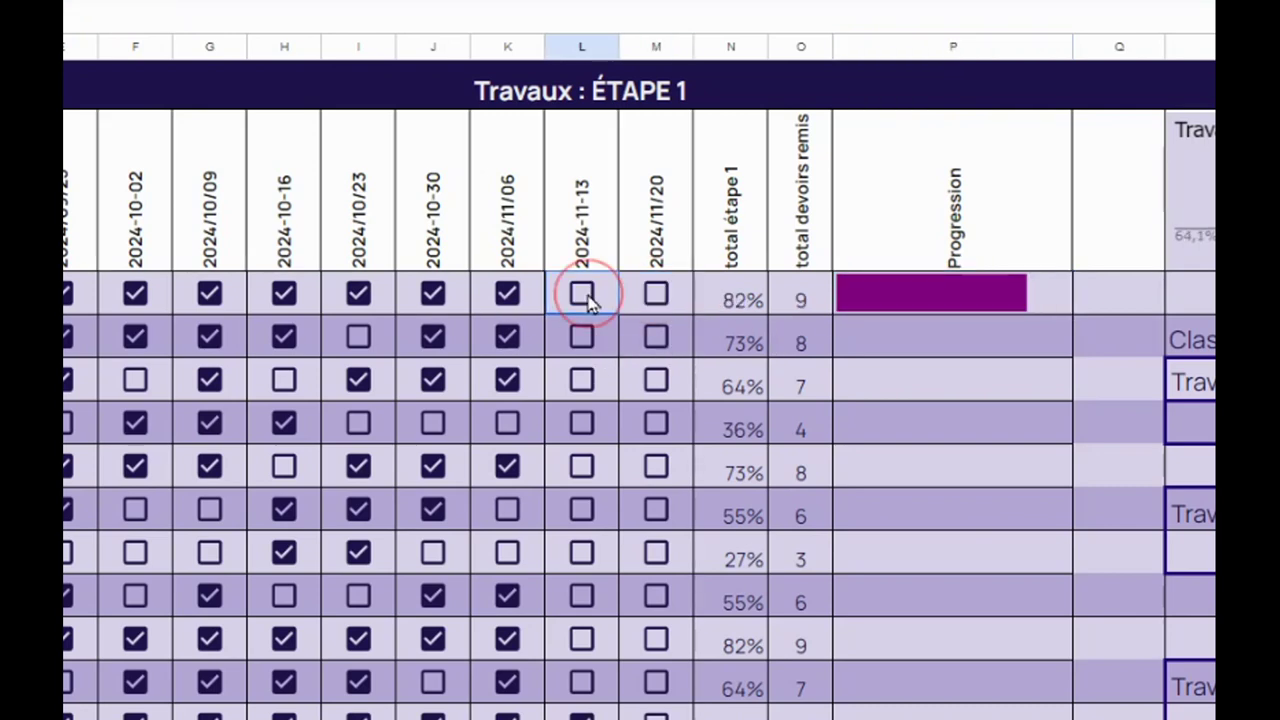
left_click(507, 294)
left_click(440, 297)
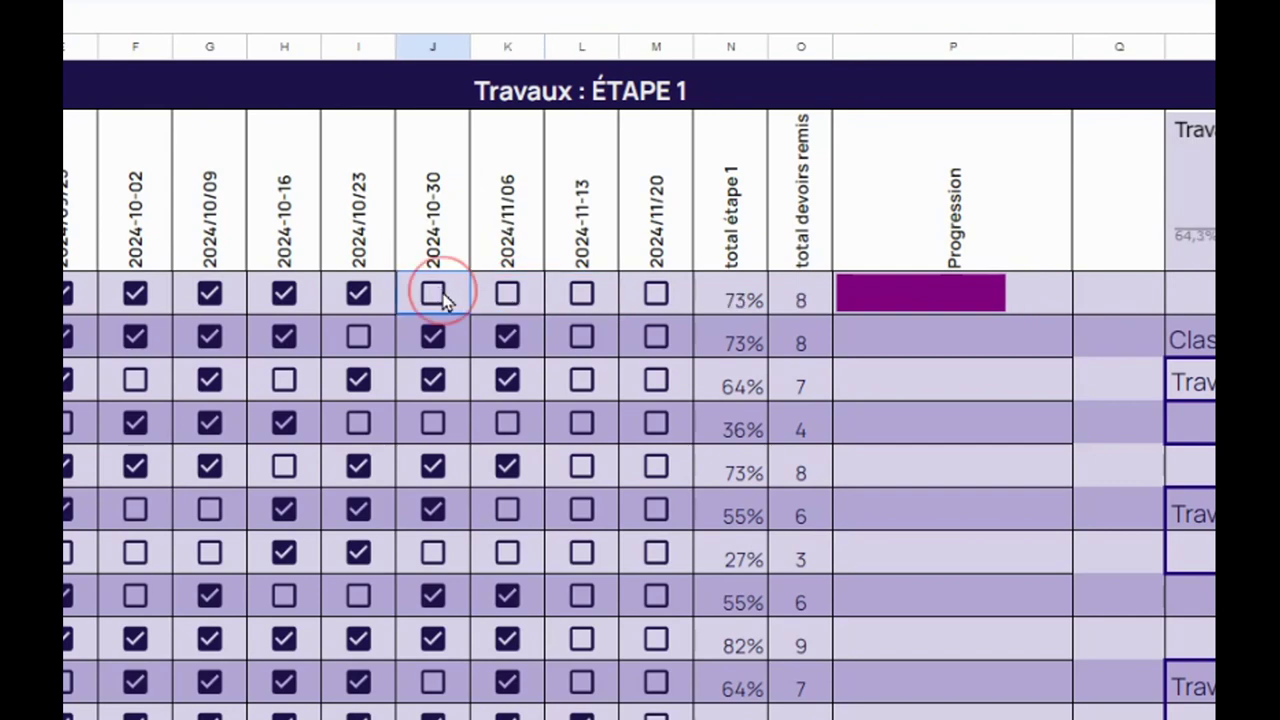
left_click(359, 294)
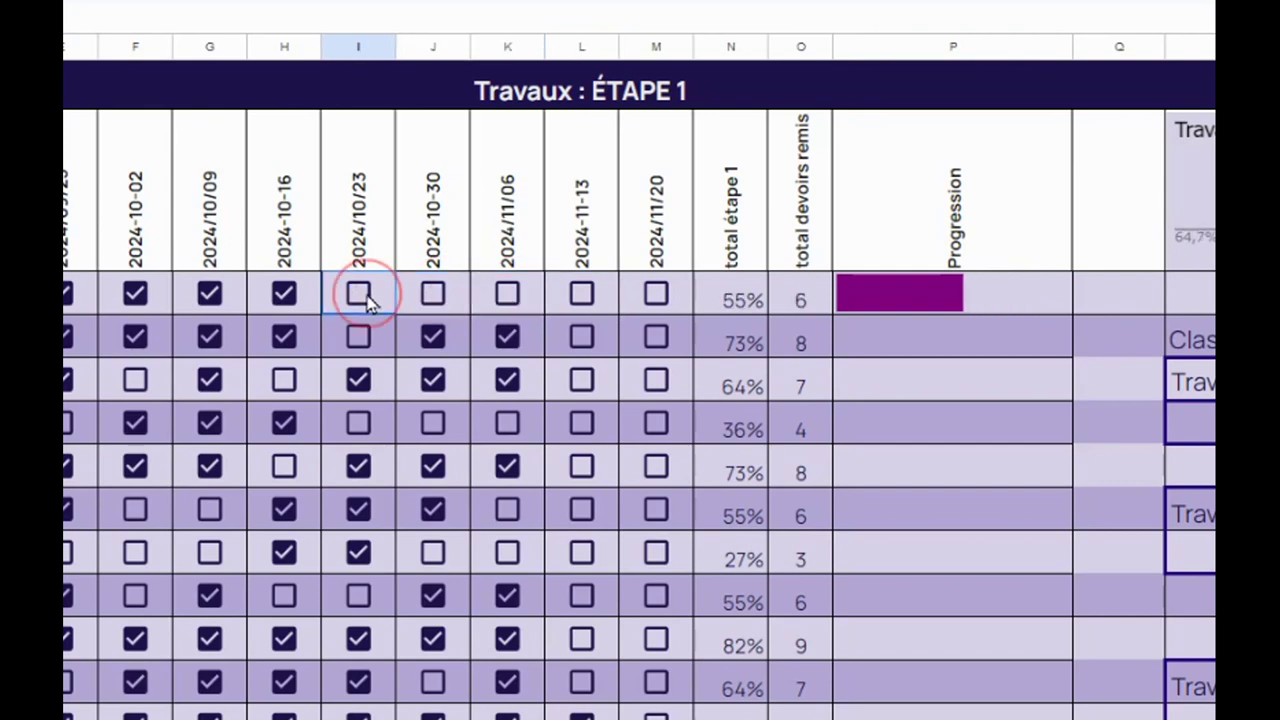
left_click(290, 293)
left_click(897, 298)
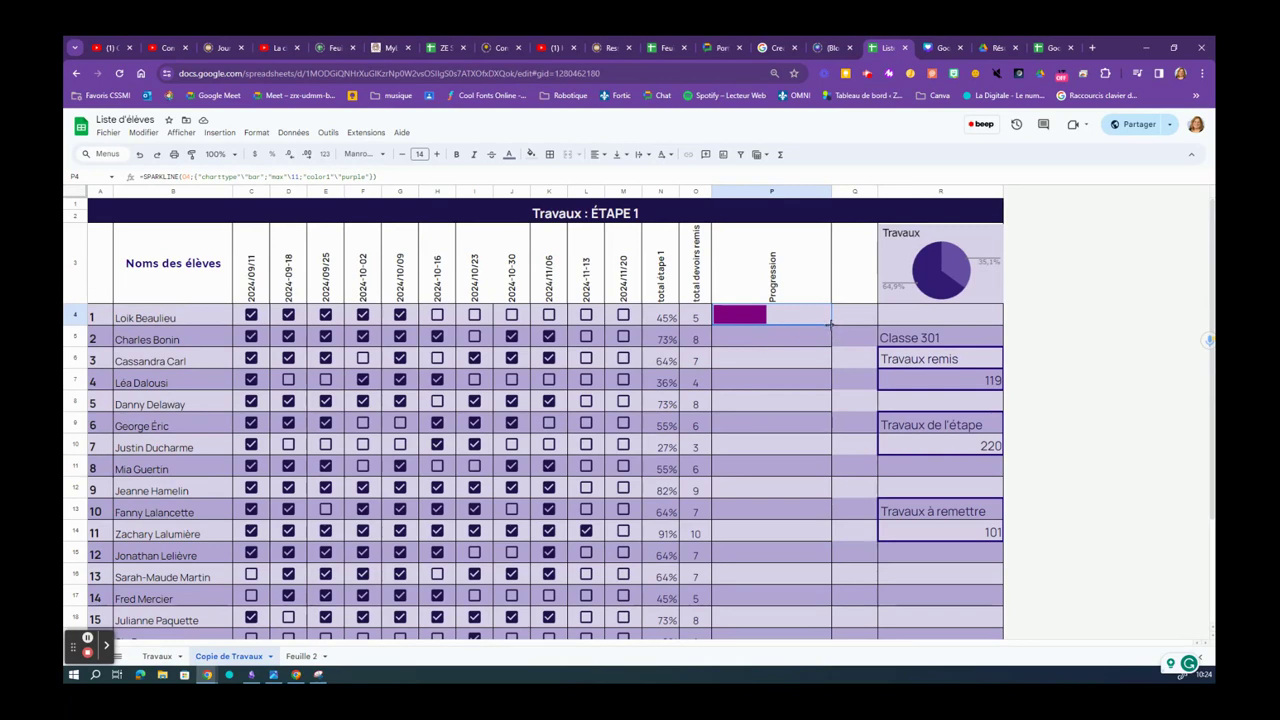
Fill the purple bar sparkline down from P4 to P23 for all 20 students.
left_click_drag(829, 323, 818, 583)
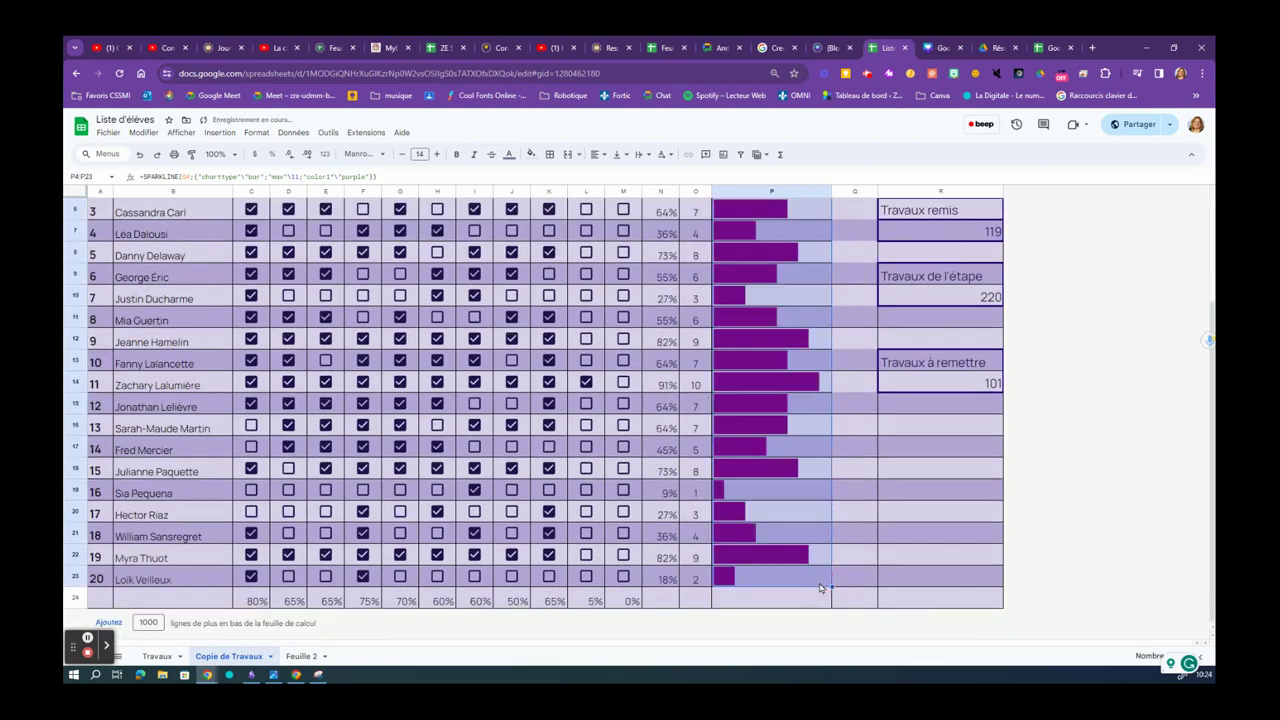
left_click(1062, 477)
scroll(888, 516, "up", 3)
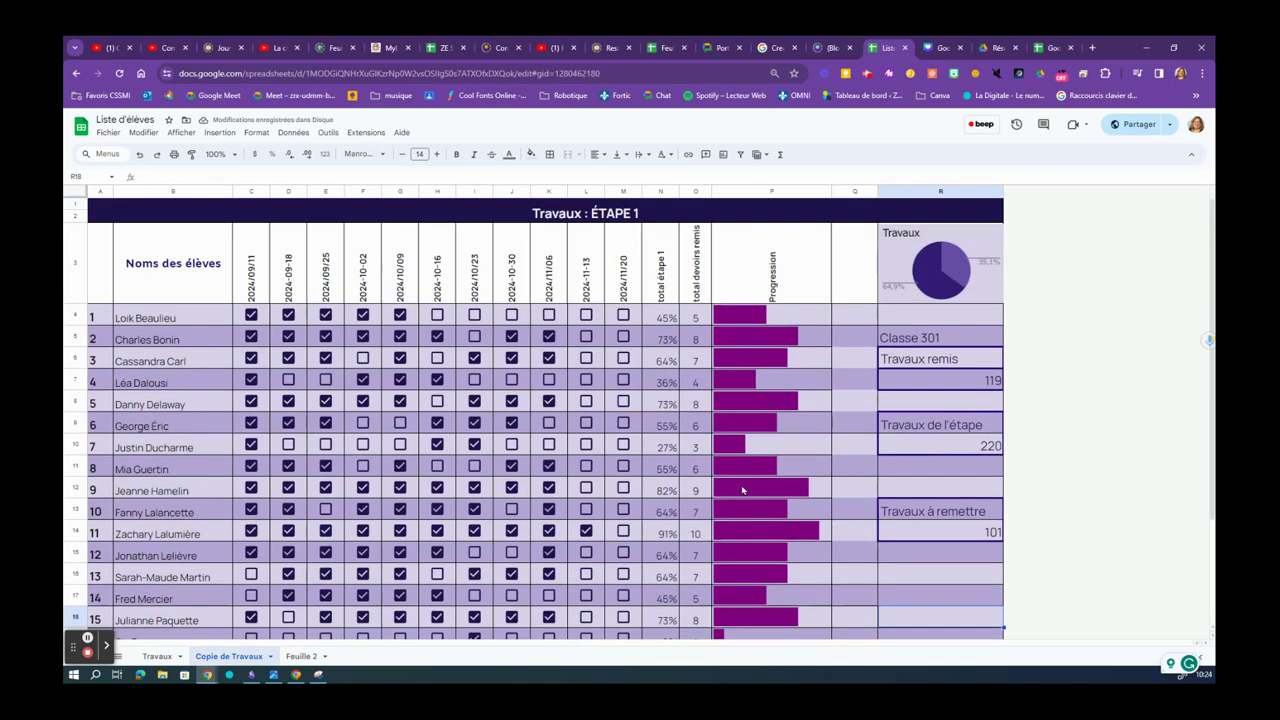
Mark student 7's 2024-10-30, 2024/10/09 and 2024-10-02 works submitted, raising them to 6.
left_click(511, 444)
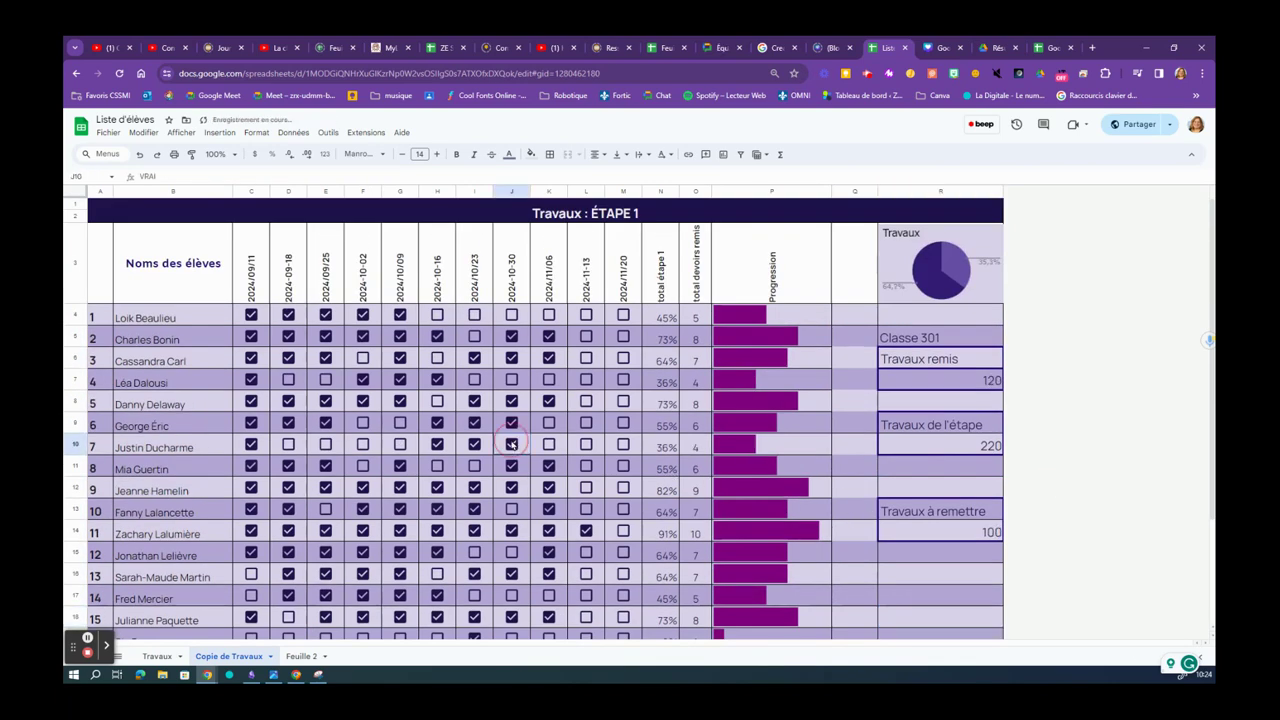
left_click(400, 444)
left_click(362, 444)
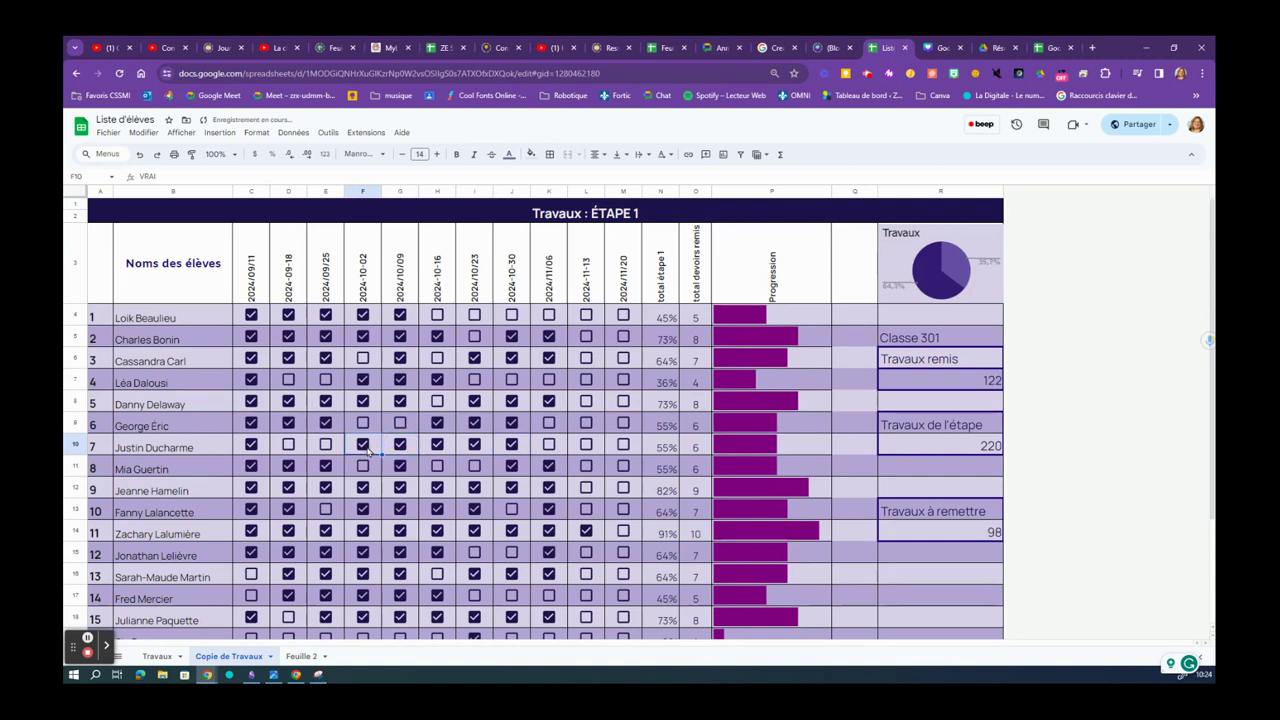